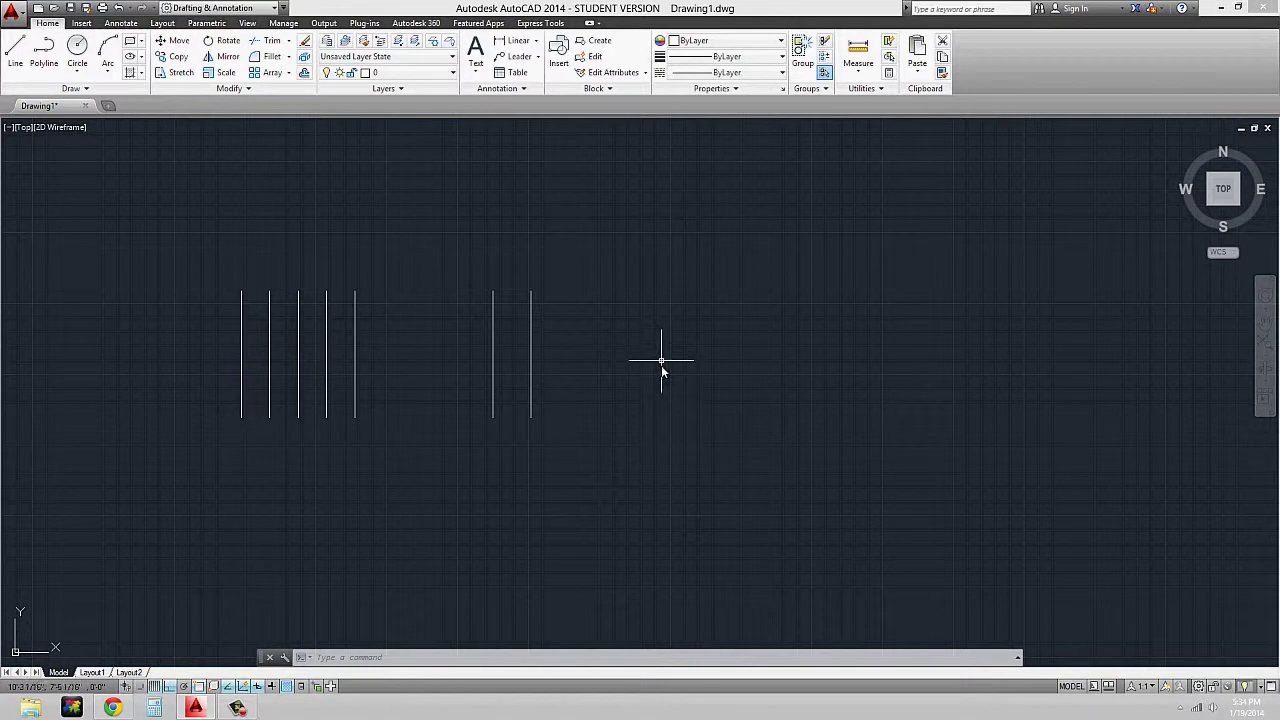
Step: Draw a circle with a radius of 10-3/8 inches in the empty space beside the pair of vertical lines
middle_click_drag(661, 365, 534, 390)
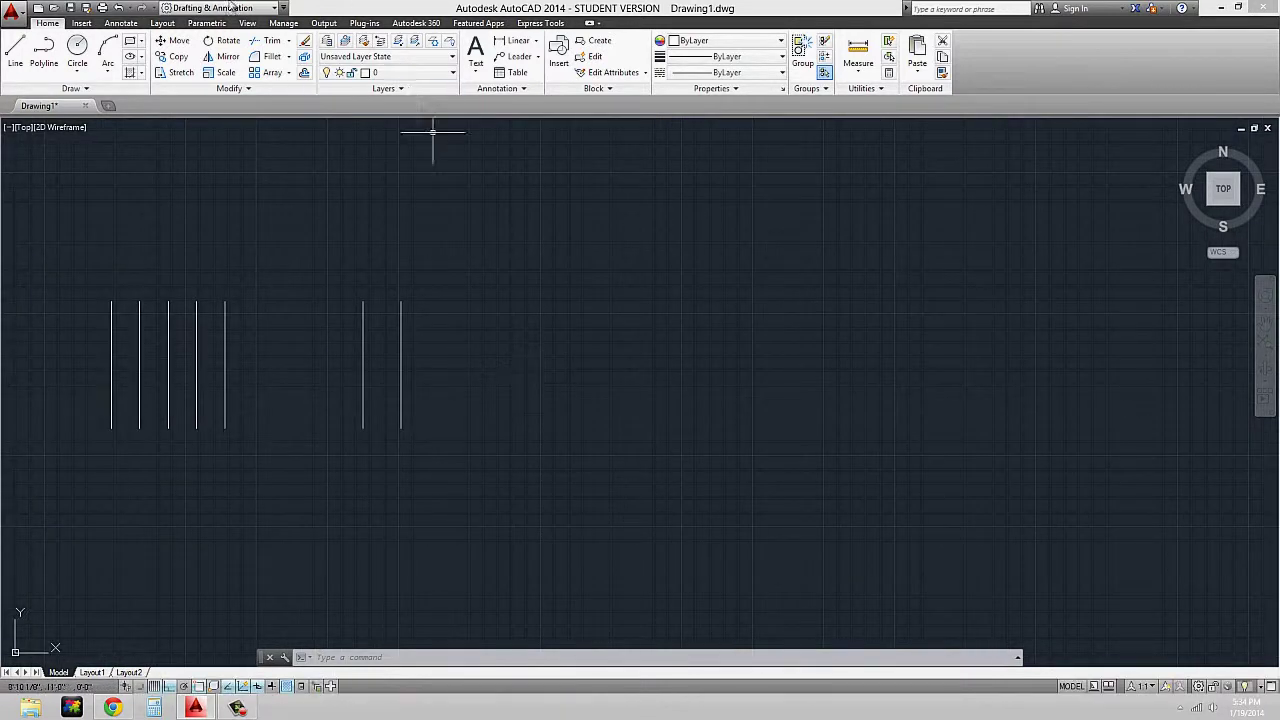
left_click(77, 47)
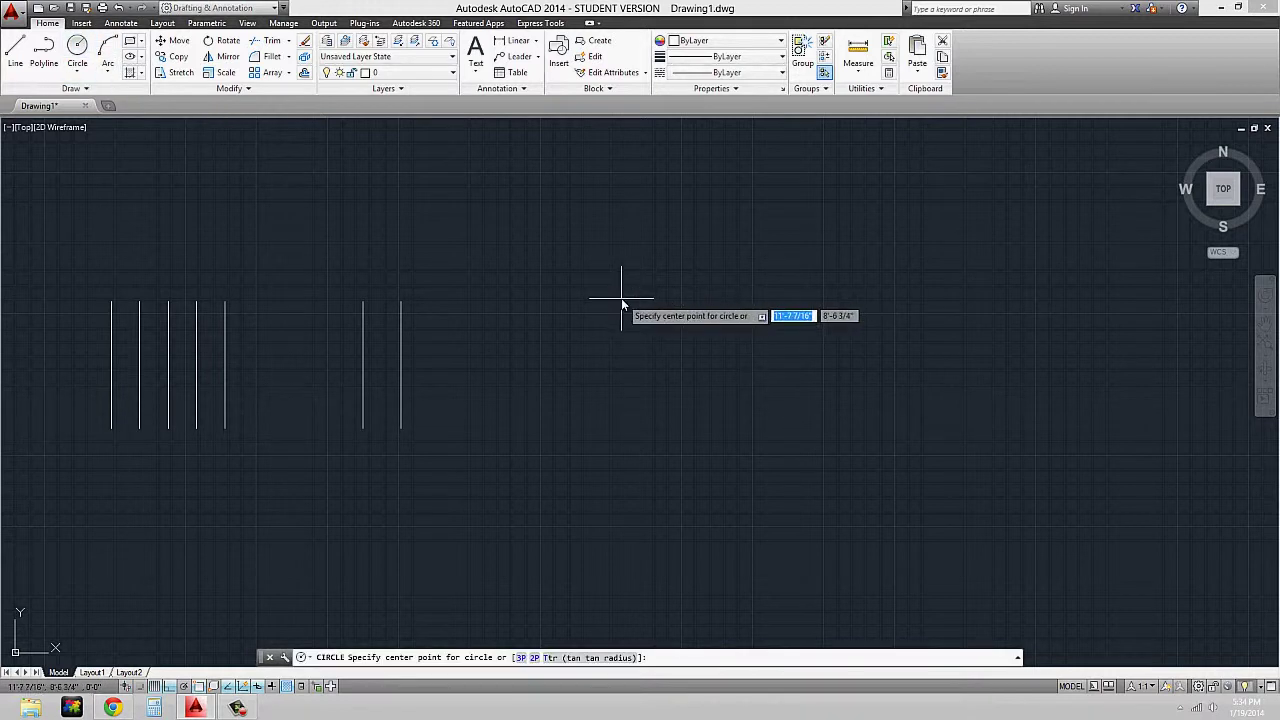
left_click(621, 297)
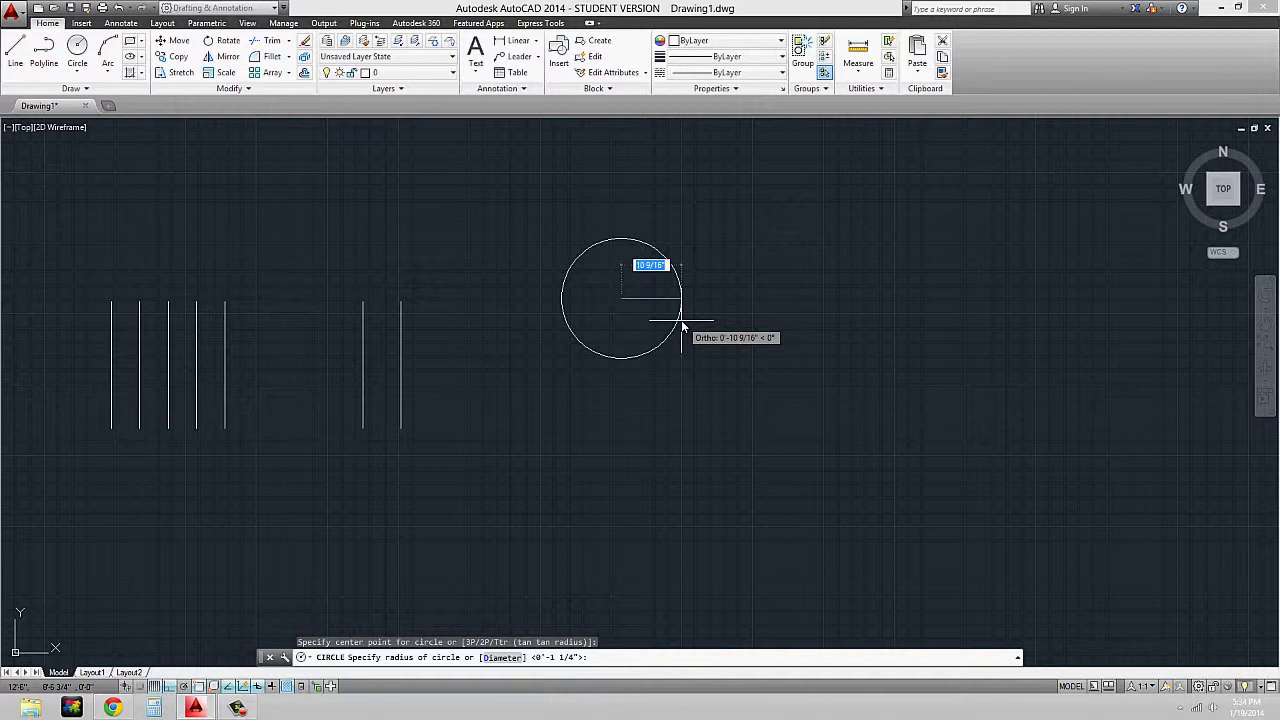
type("10")
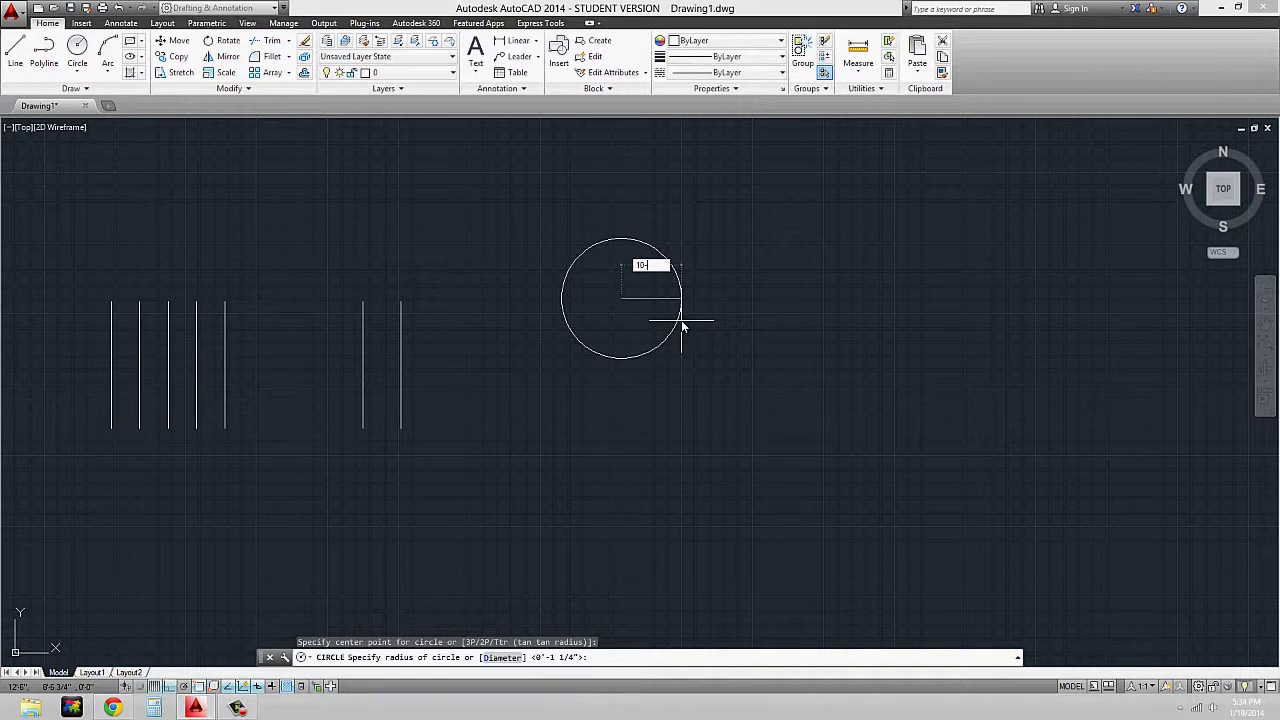
type("-3/8")
key("Return")
scroll(685, 420, "down", 1)
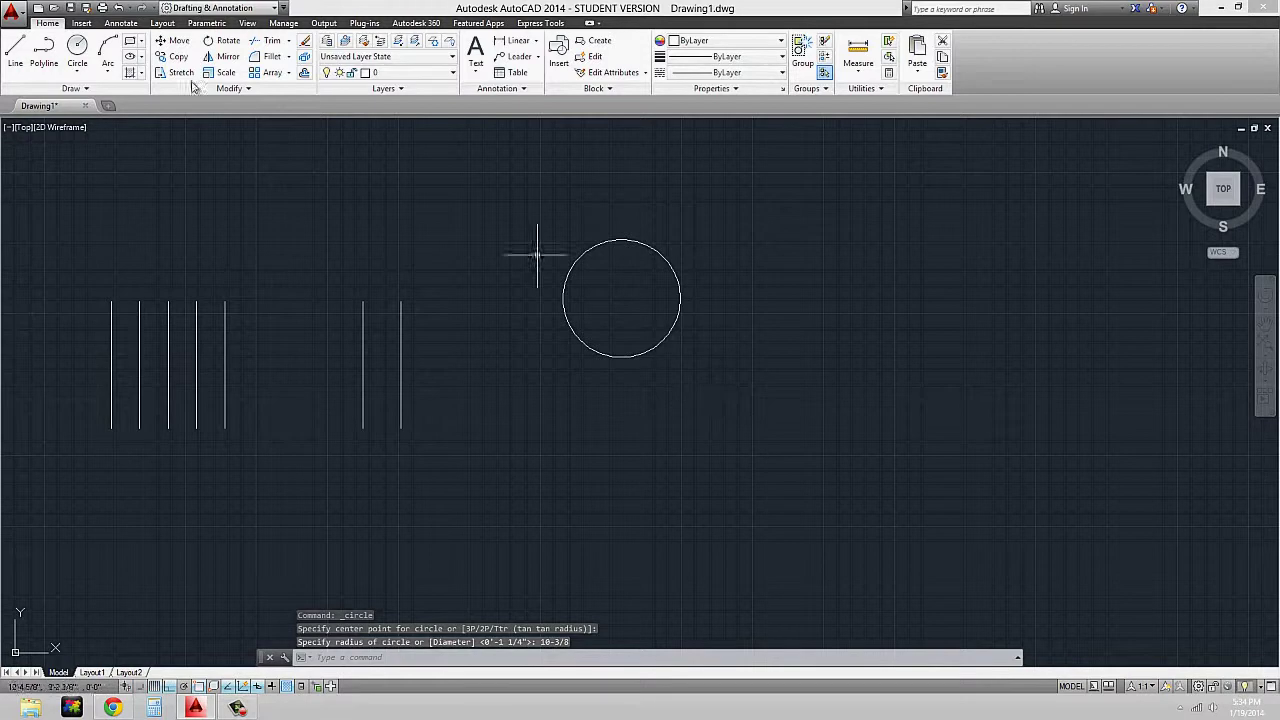
Step: Draw a rectangle beside the circle using the Dimensions option, with length 15 inches and width 5.25 inches
left_click(131, 42)
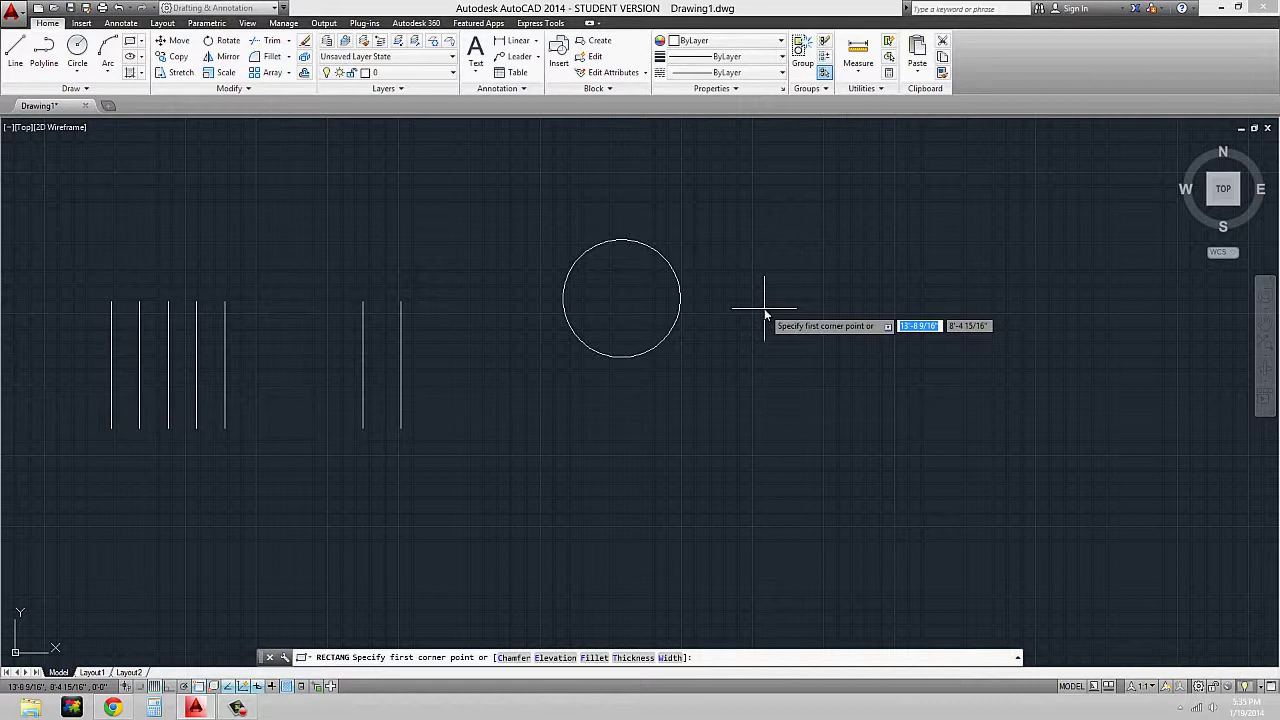
left_click(770, 290)
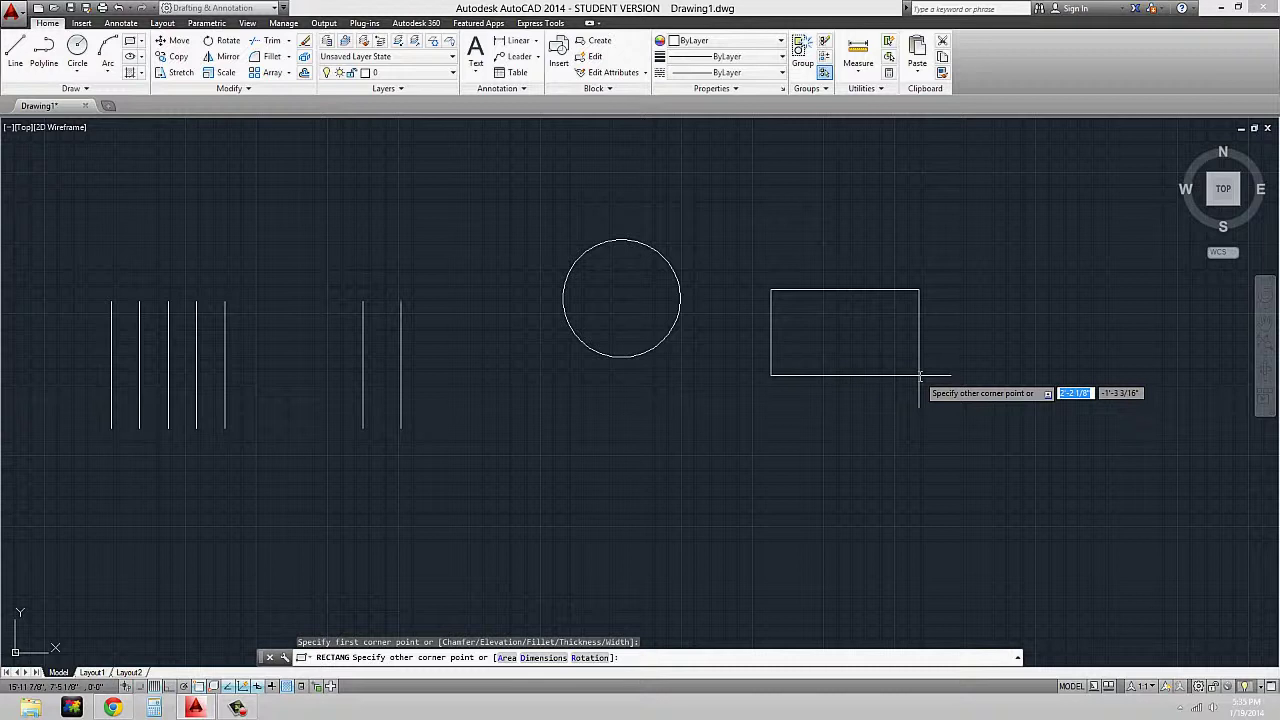
type("d")
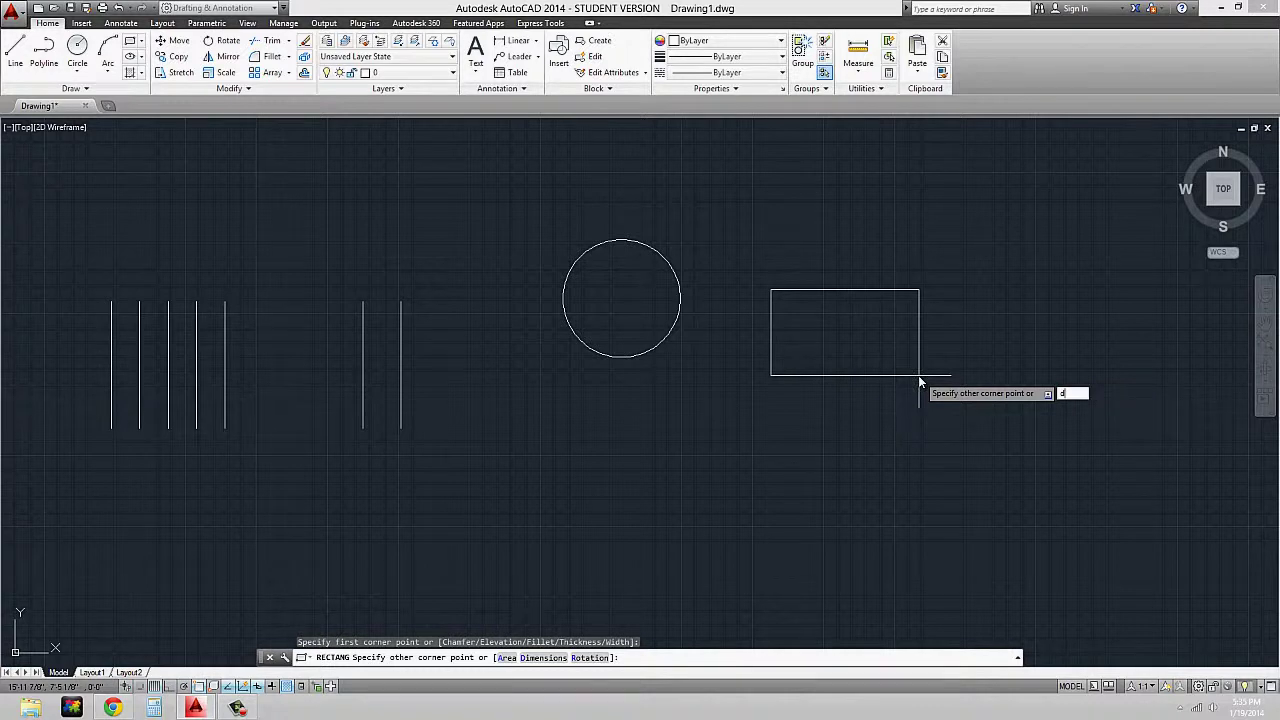
key("Return")
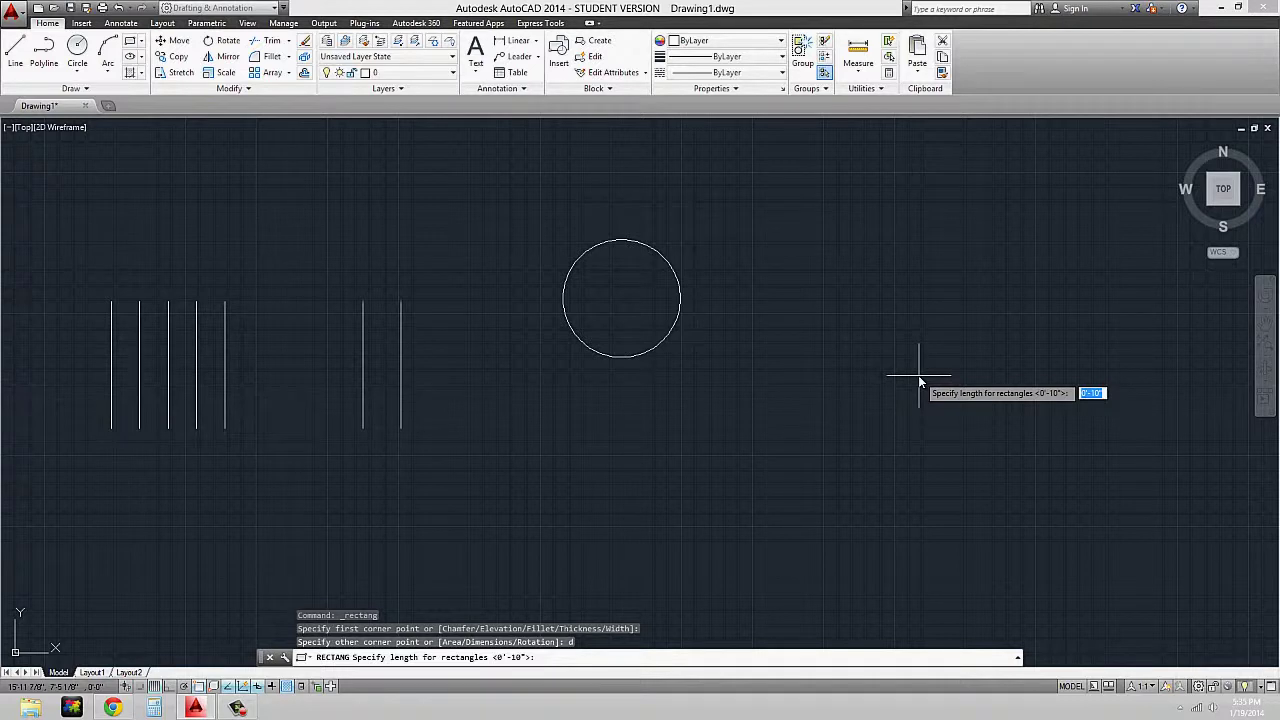
type("15")
key("Return")
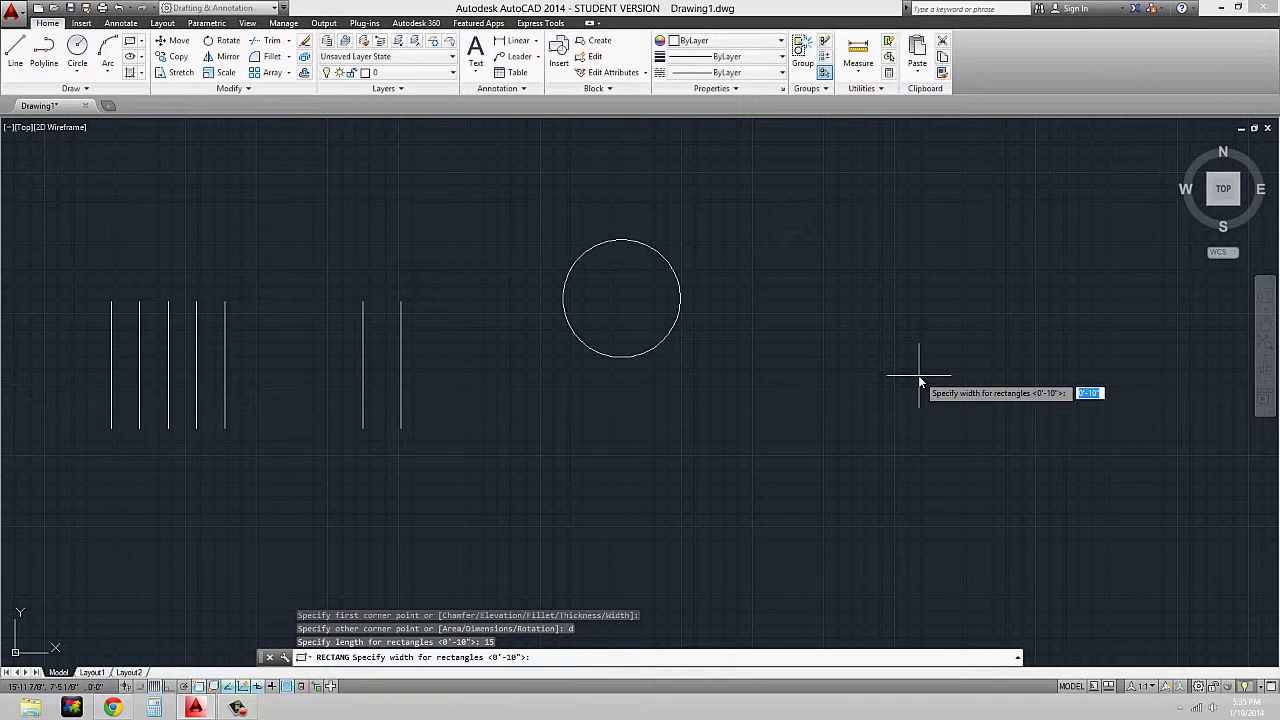
type("5.25")
key("Return")
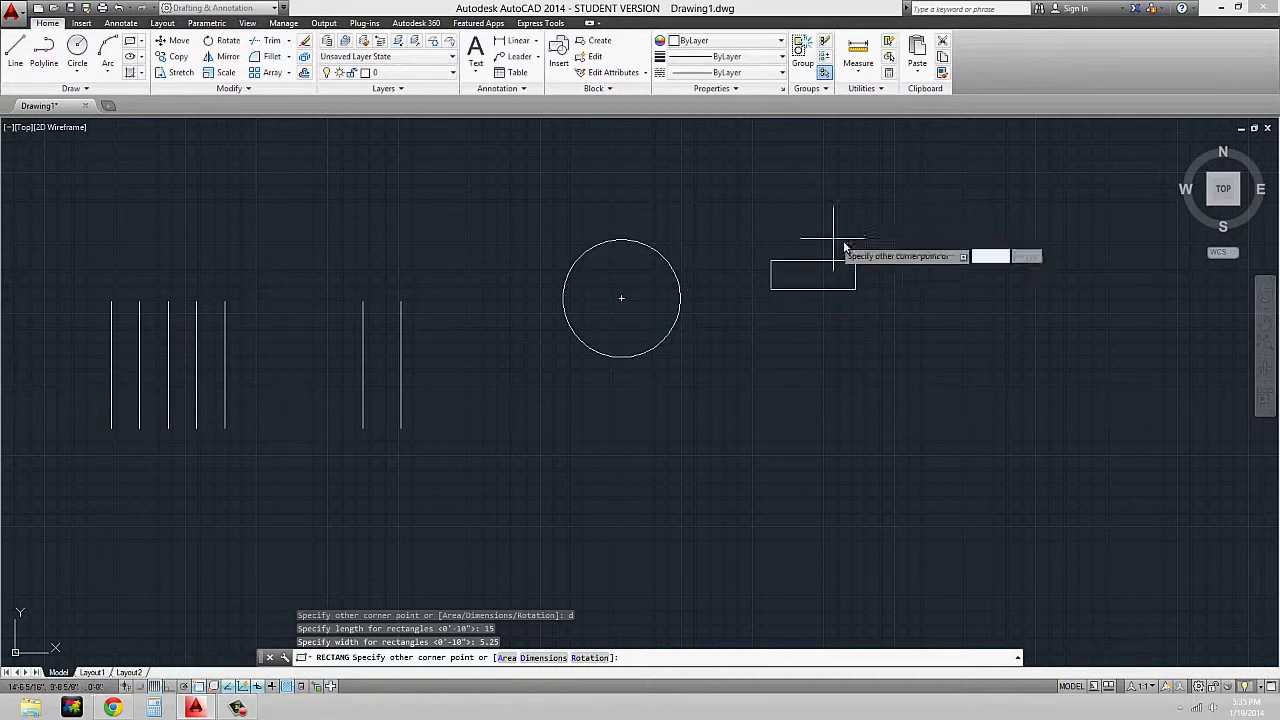
left_click(853, 213)
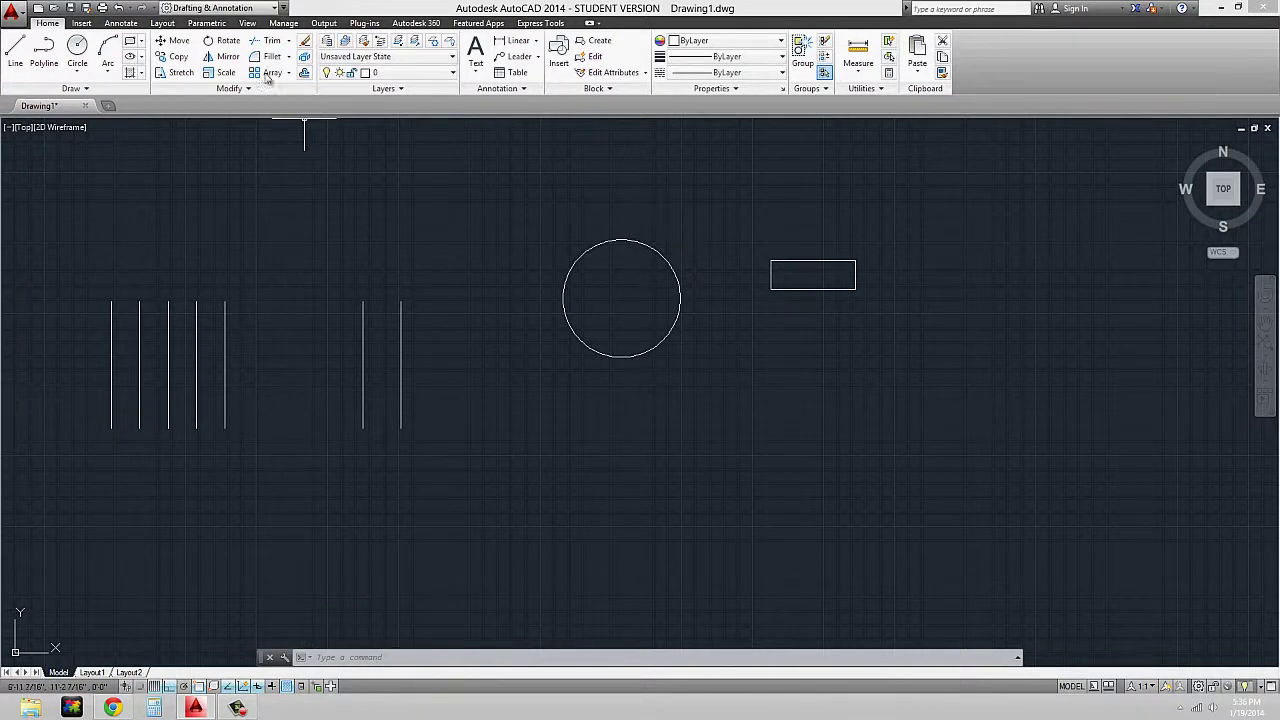
Step: Draw a second rectangle below the first one, its opposite corner offset 15 inches in X and 3-5/16 inches in Y
left_click(130, 41)
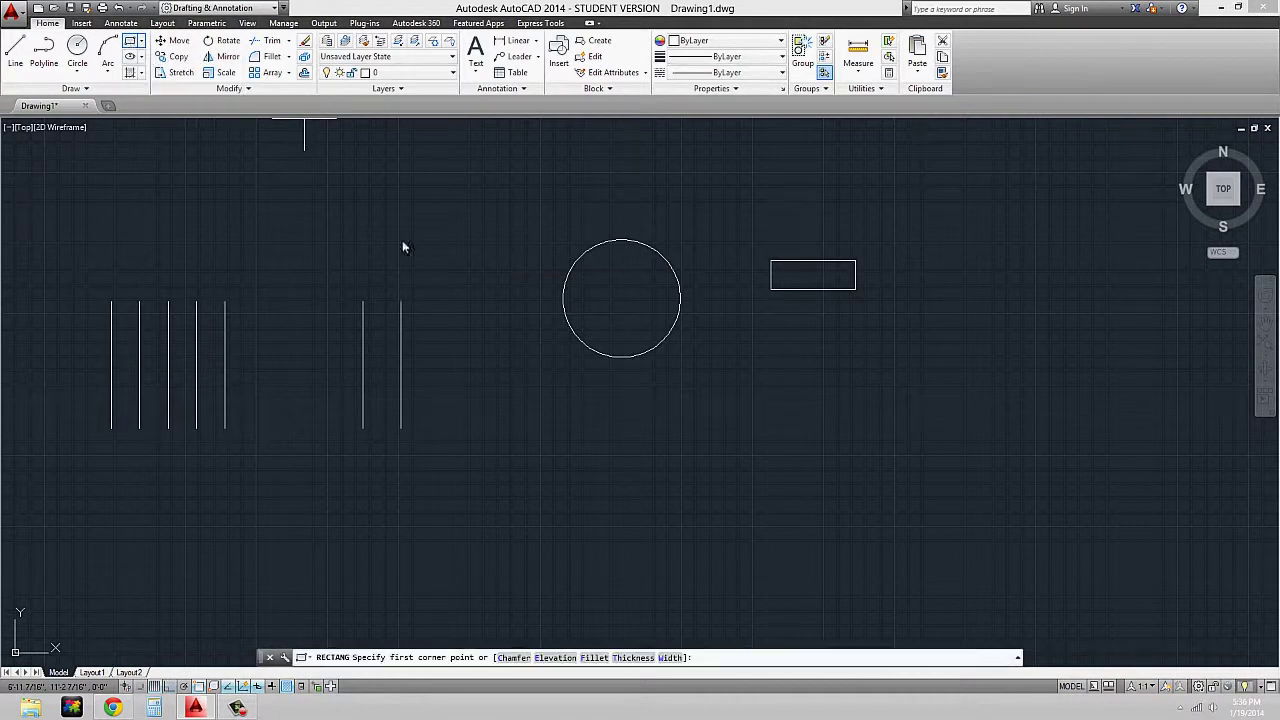
left_click(733, 404)
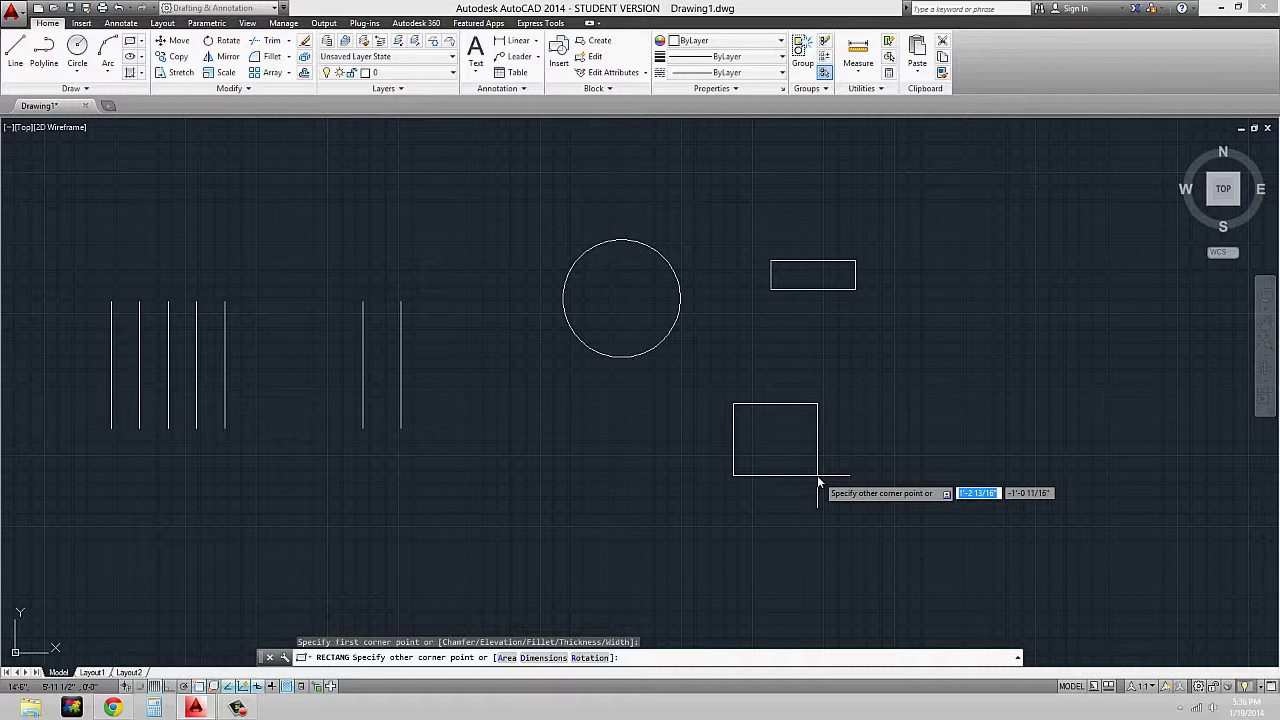
type("15")
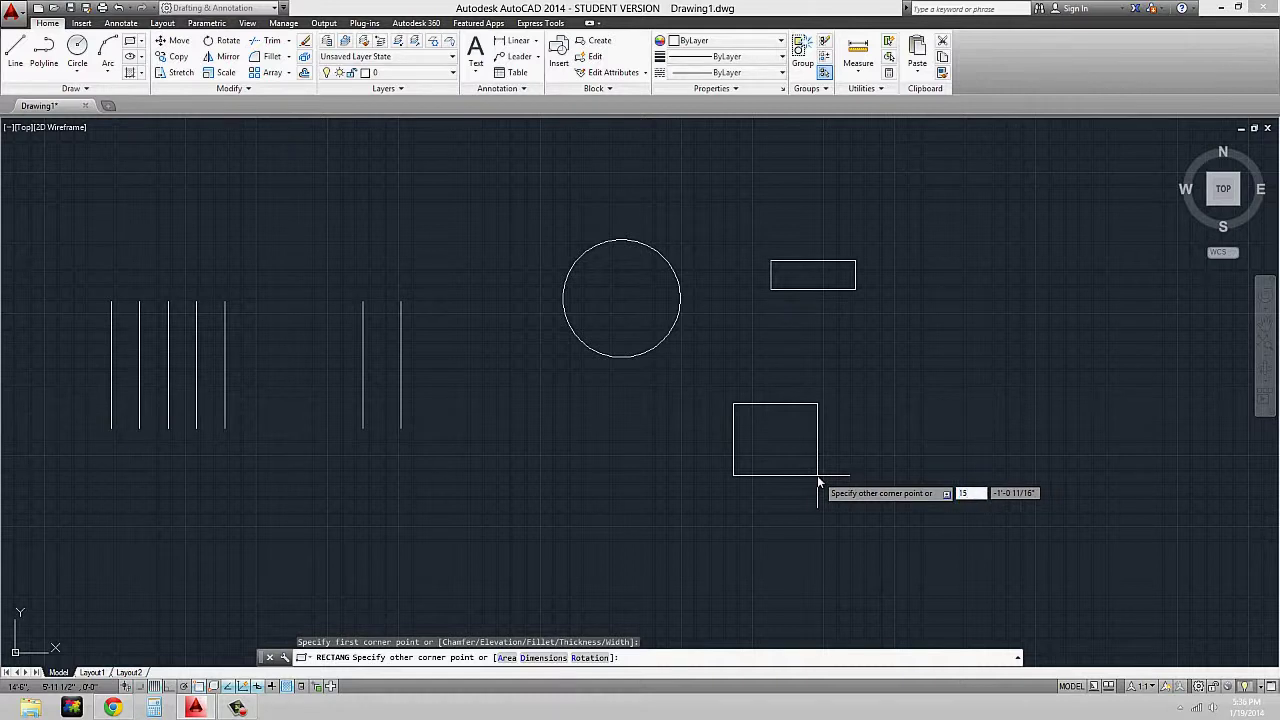
key("Tab")
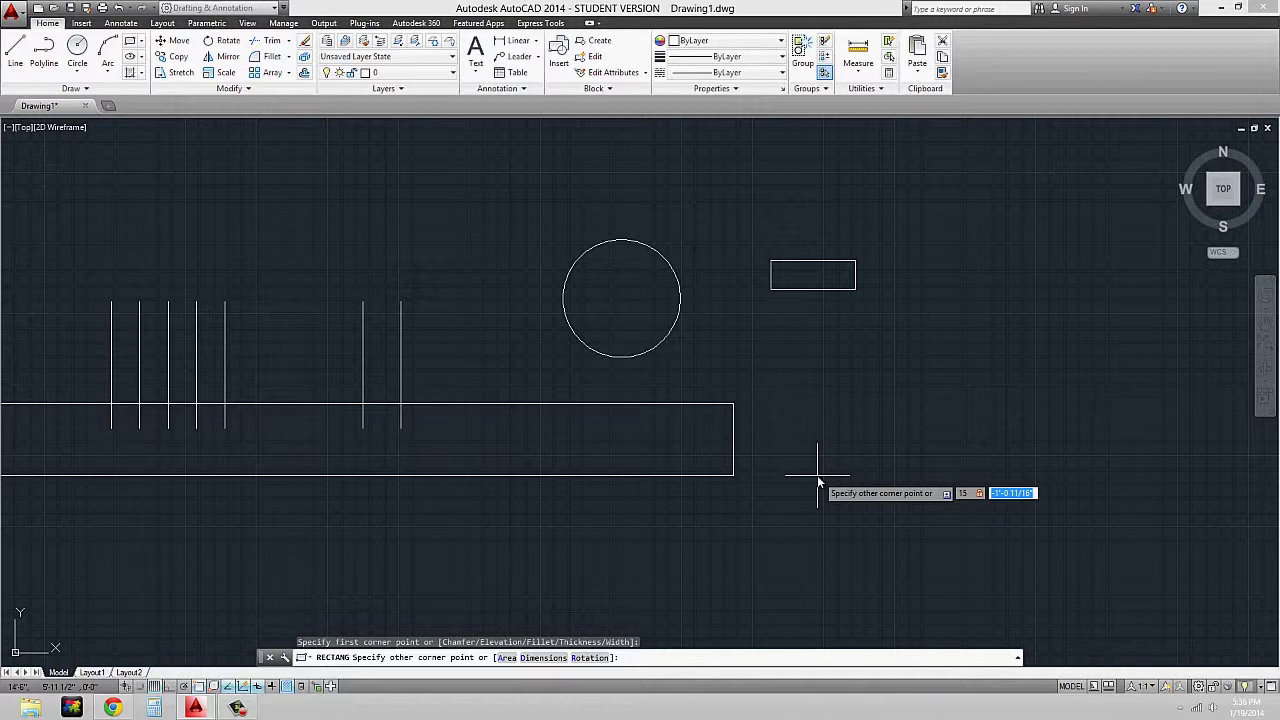
type("3-5/16")
key("Return")
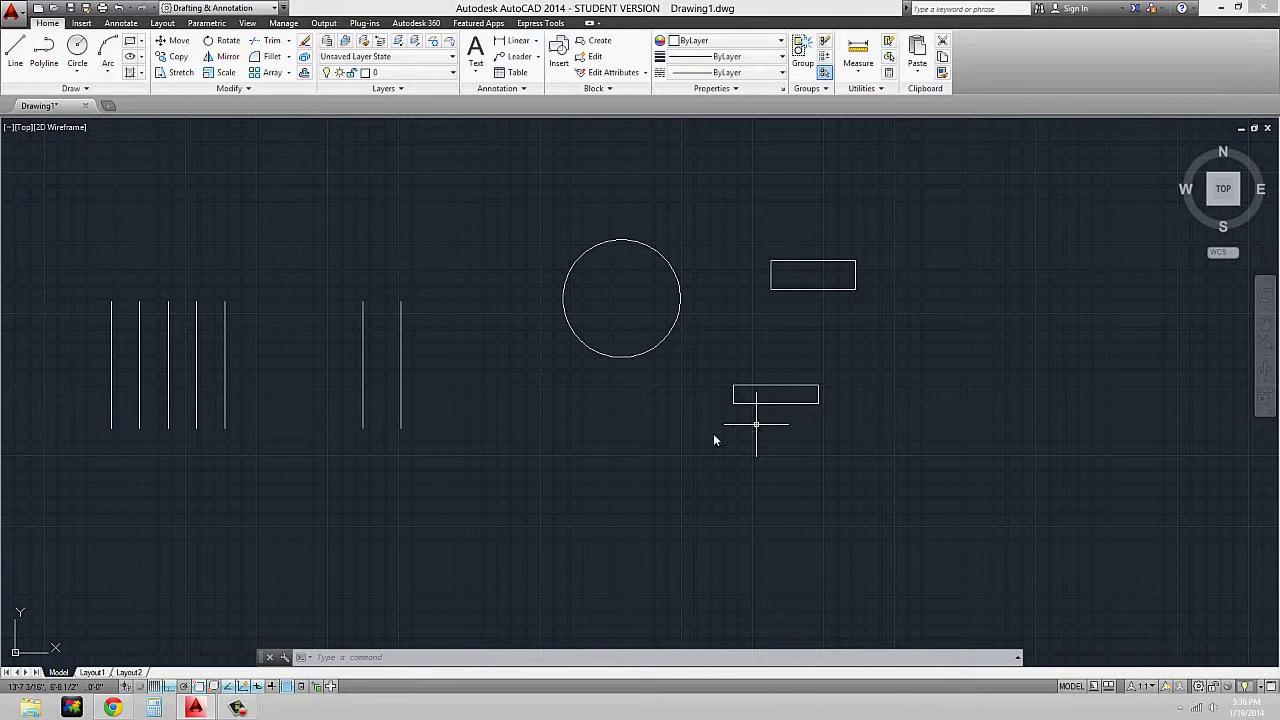
Step: List the properties of the first line in the separate pair of vertical lines and check its length
middle_click_drag(681, 498, 806, 496)
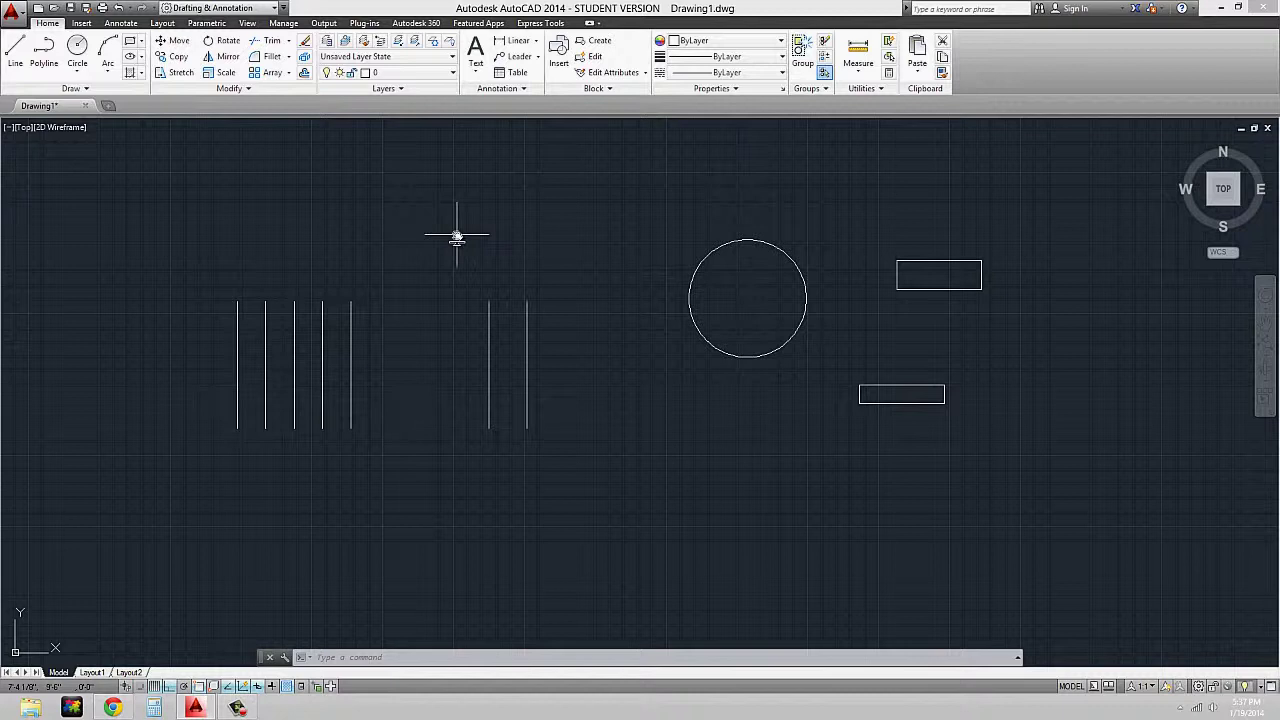
type("LIST")
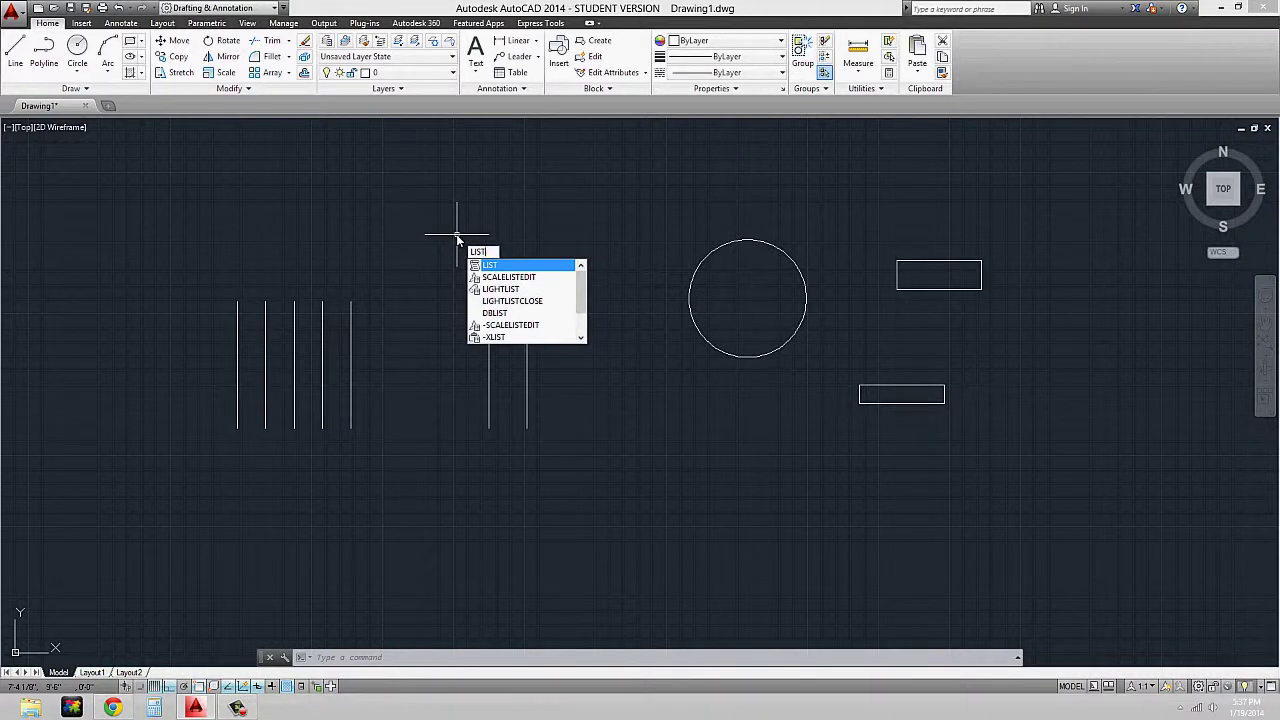
key("Return")
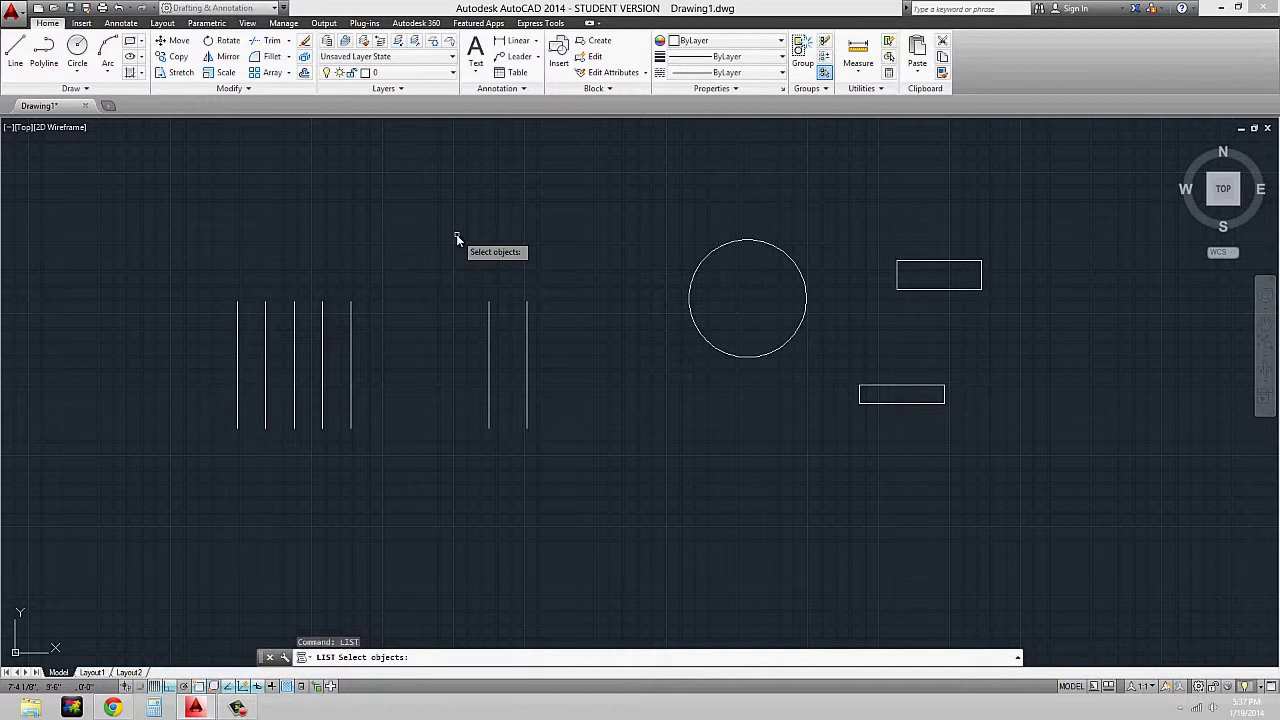
left_click(488, 305)
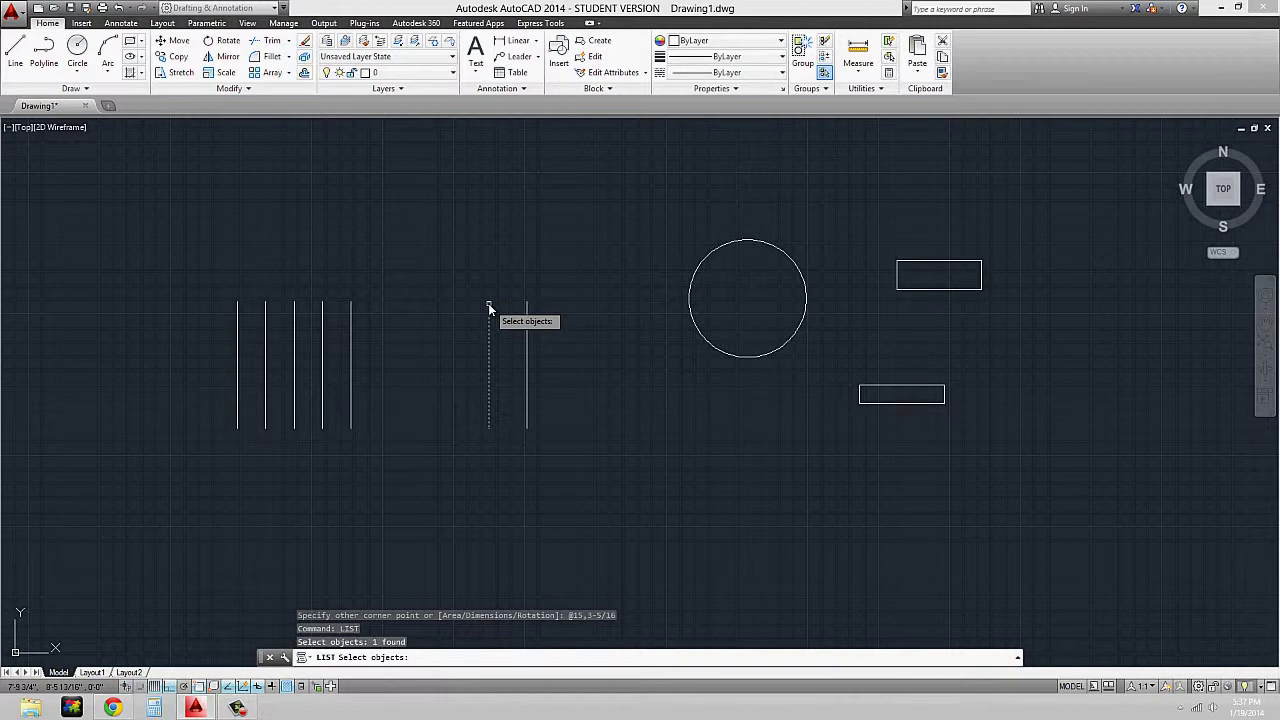
key("Return")
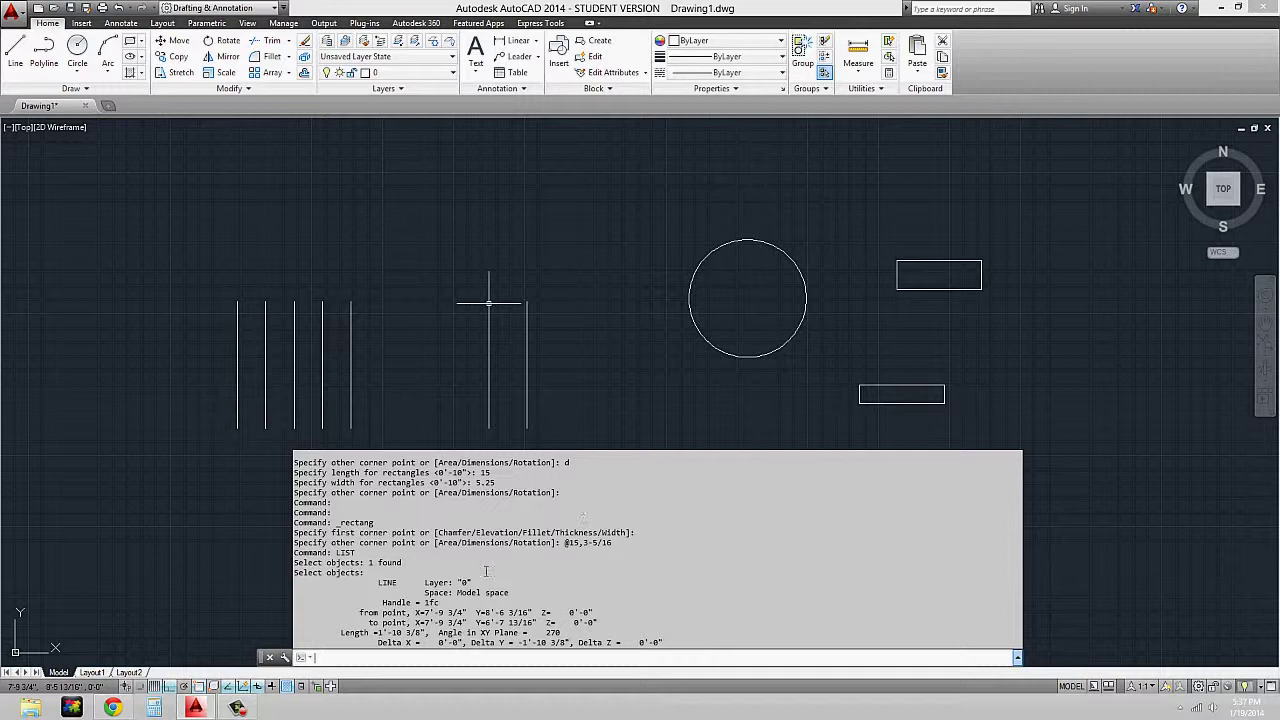
left_click_drag(378, 632, 428, 632)
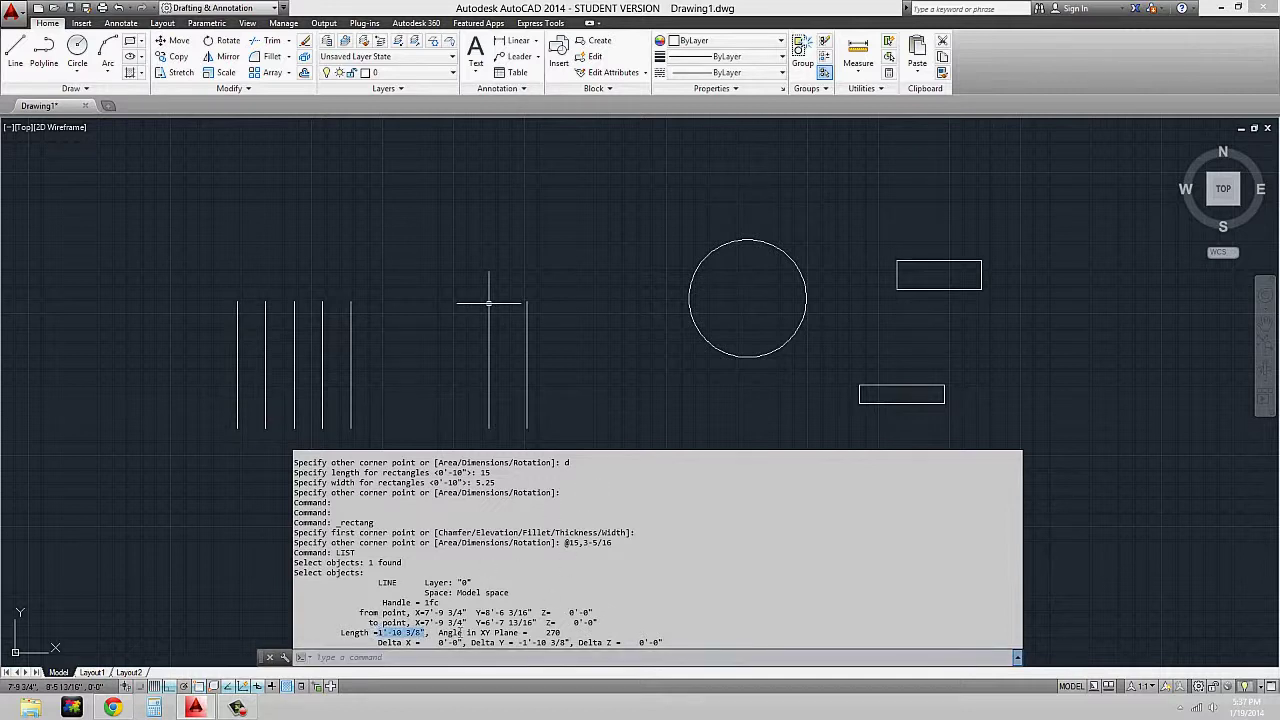
left_click(628, 636)
key("Escape")
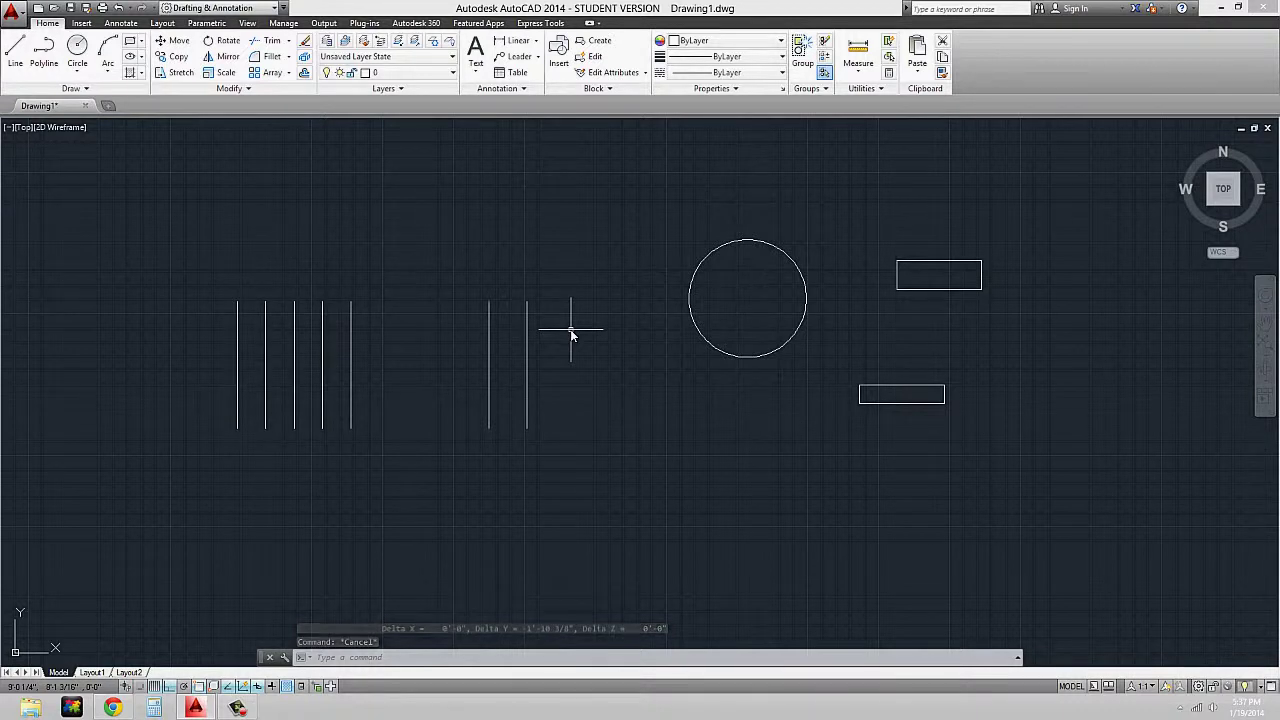
Step: Measure the distance between the upper and lower endpoints of the first line in the vertical pair
type("DI")
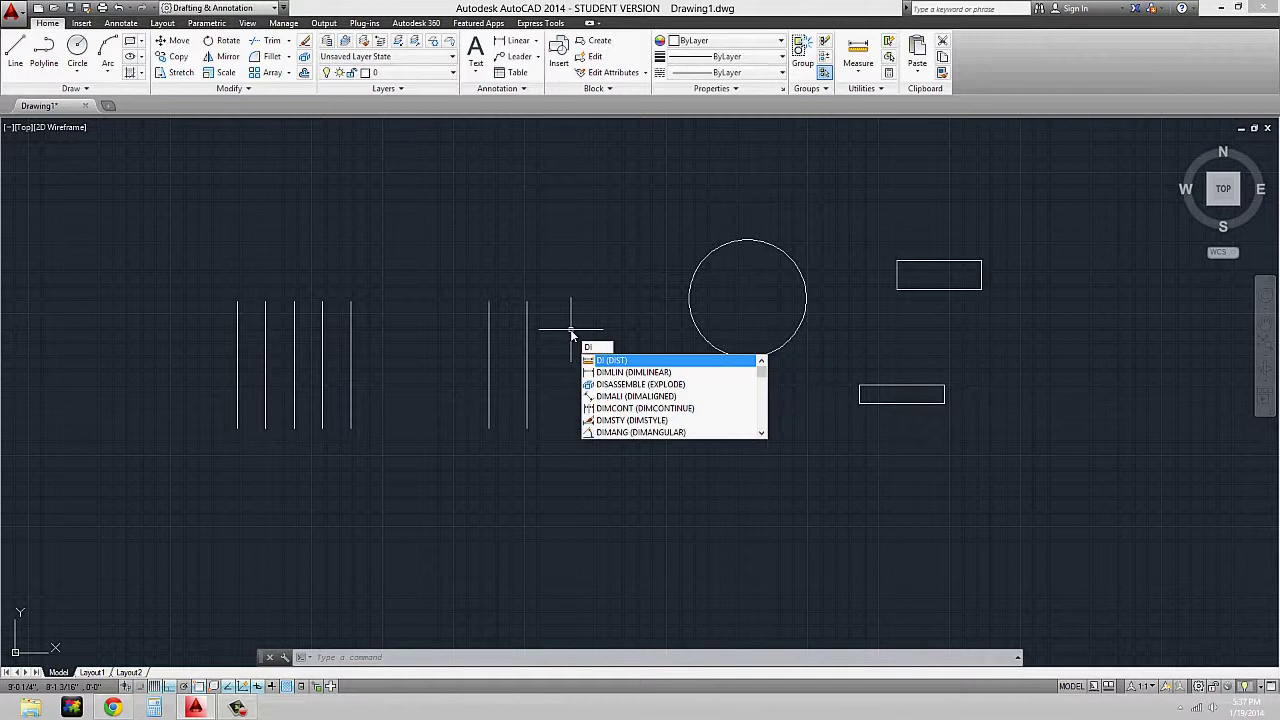
key("Return")
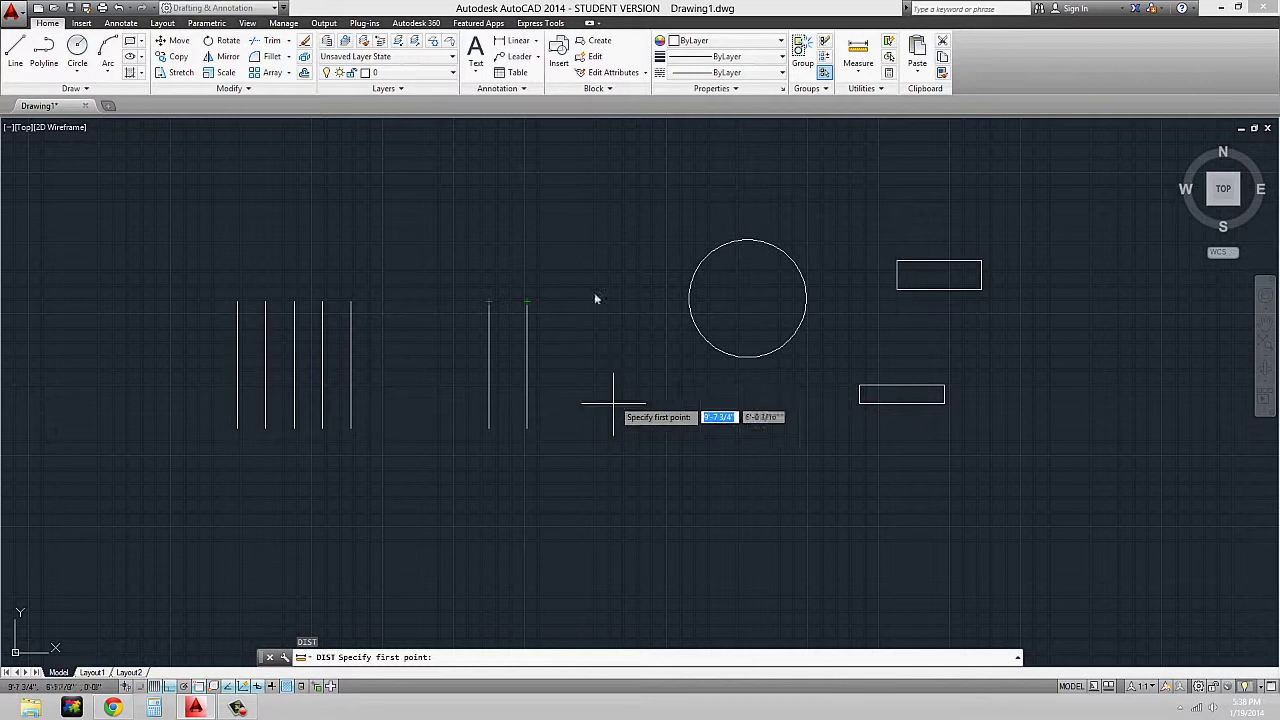
left_click(491, 309)
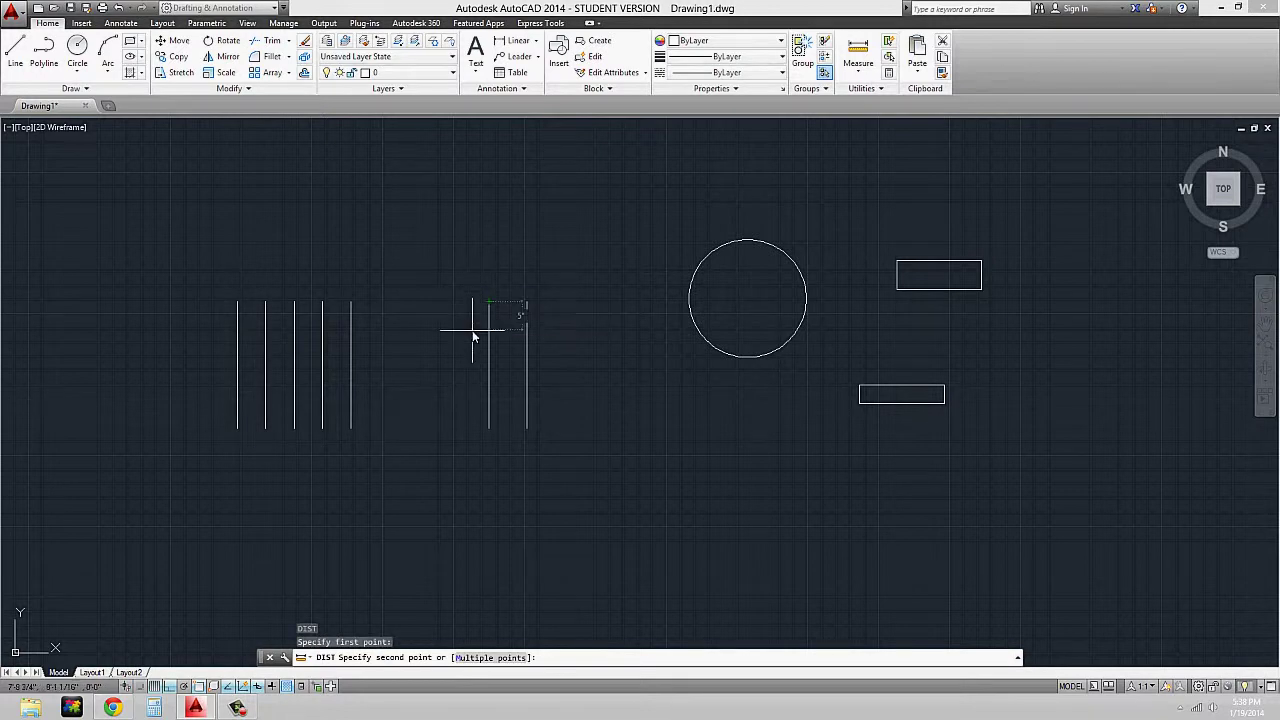
left_click(490, 428)
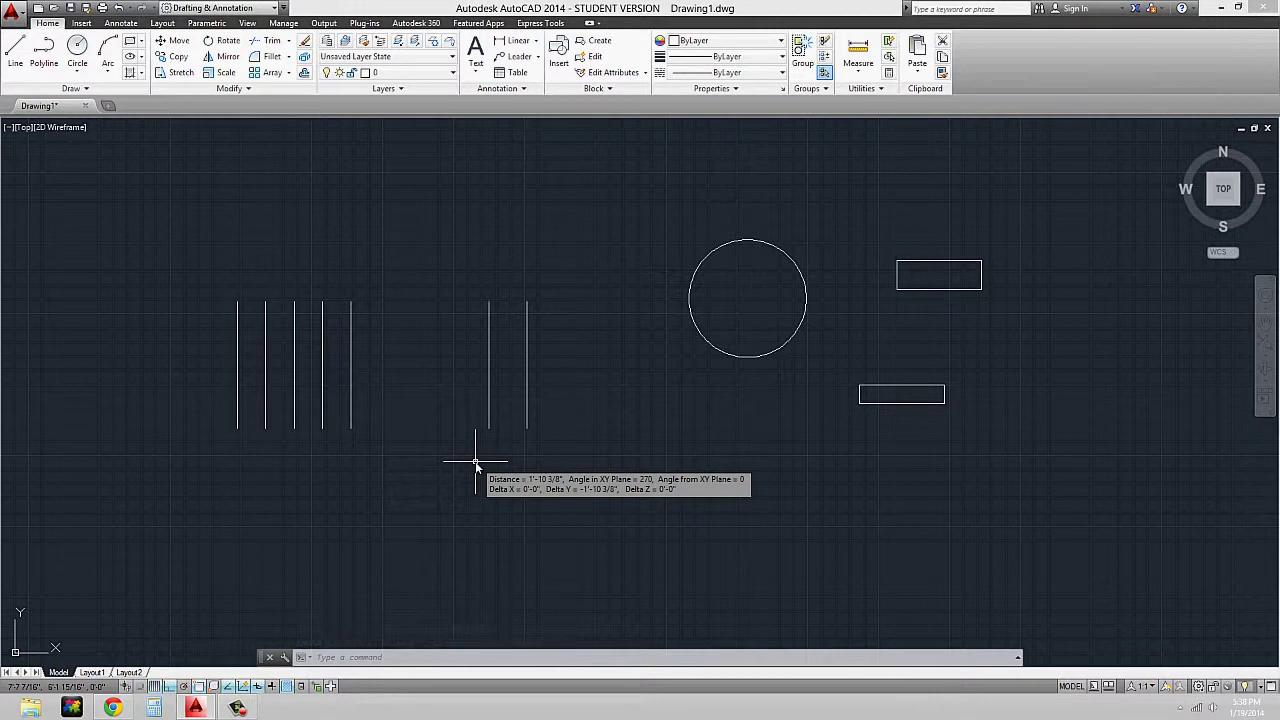
Step: Measure the spacing between the upper endpoints of the two lines in the vertical pair
key("Return")
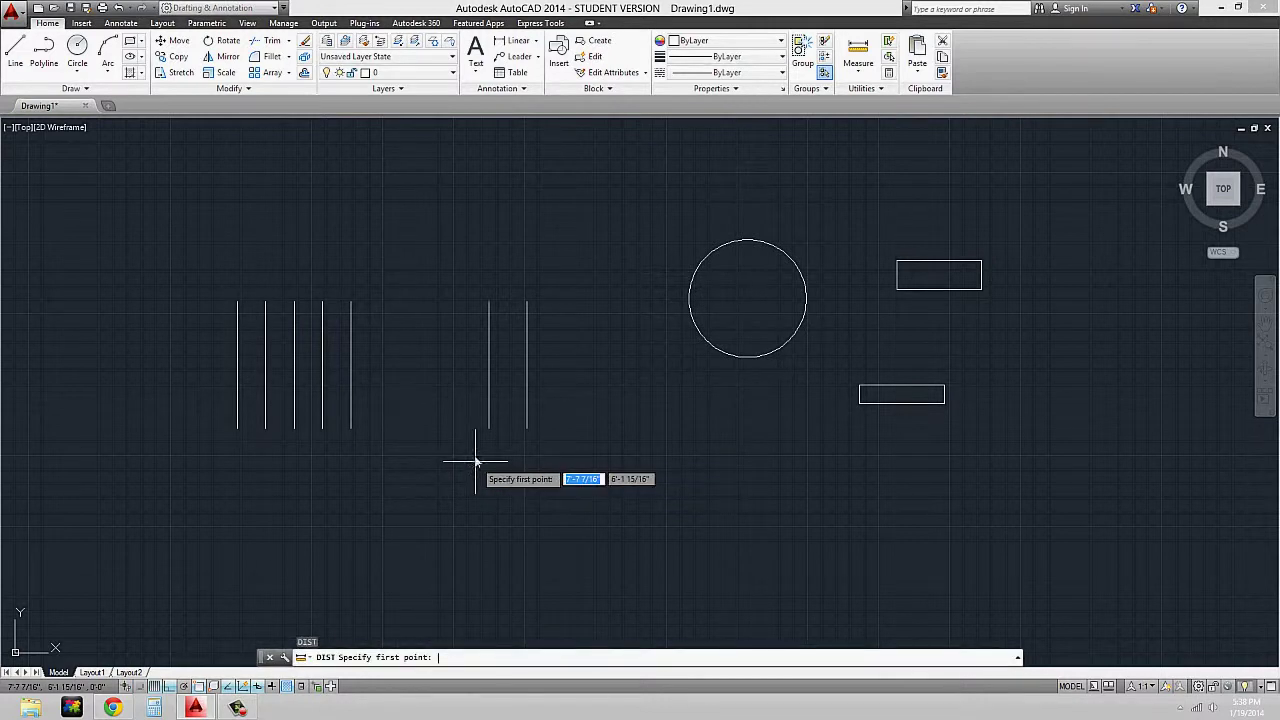
left_click(489, 302)
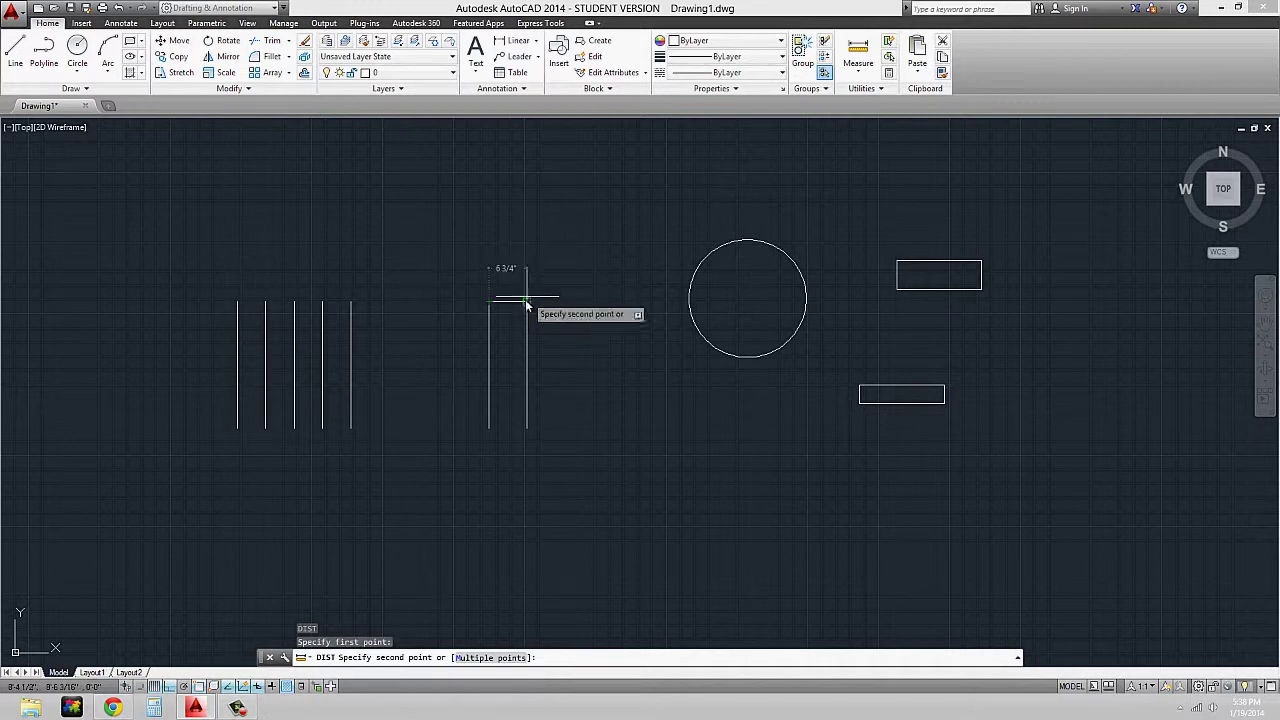
left_click(527, 302)
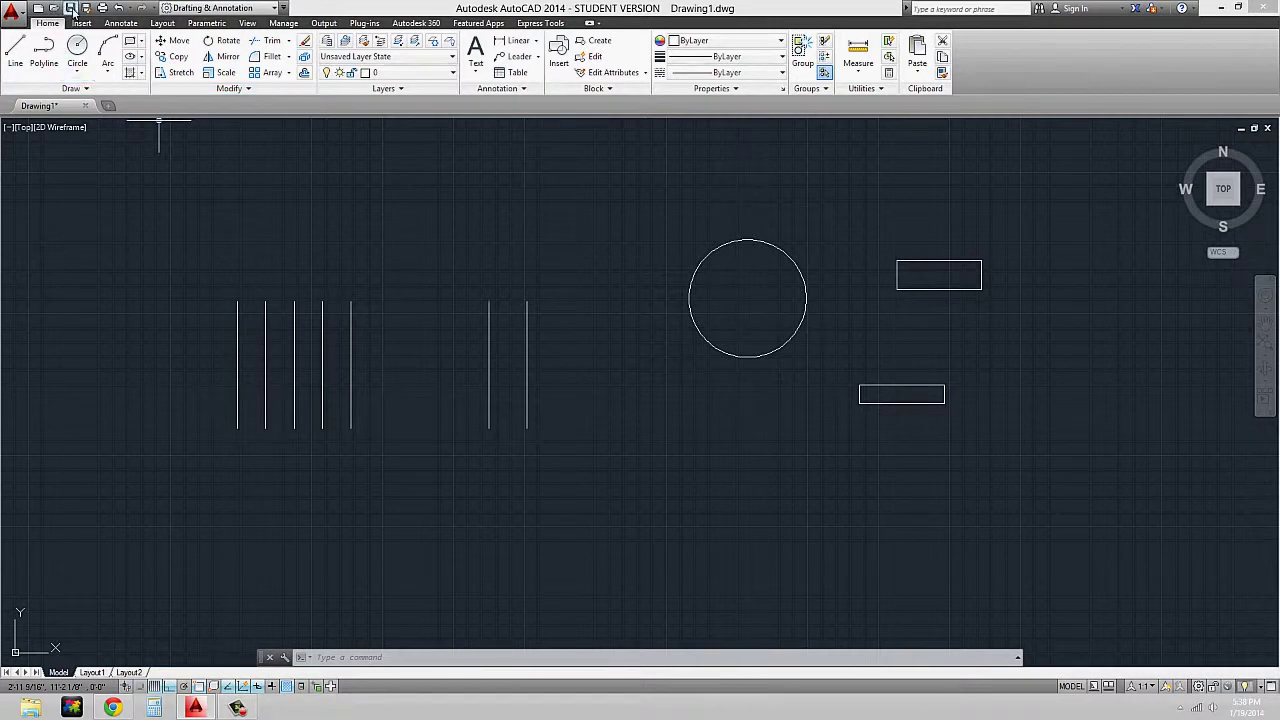
Step: Start saving the drawing in the My Documents folder under the file name 14_firstname_lastname
left_click(15, 13)
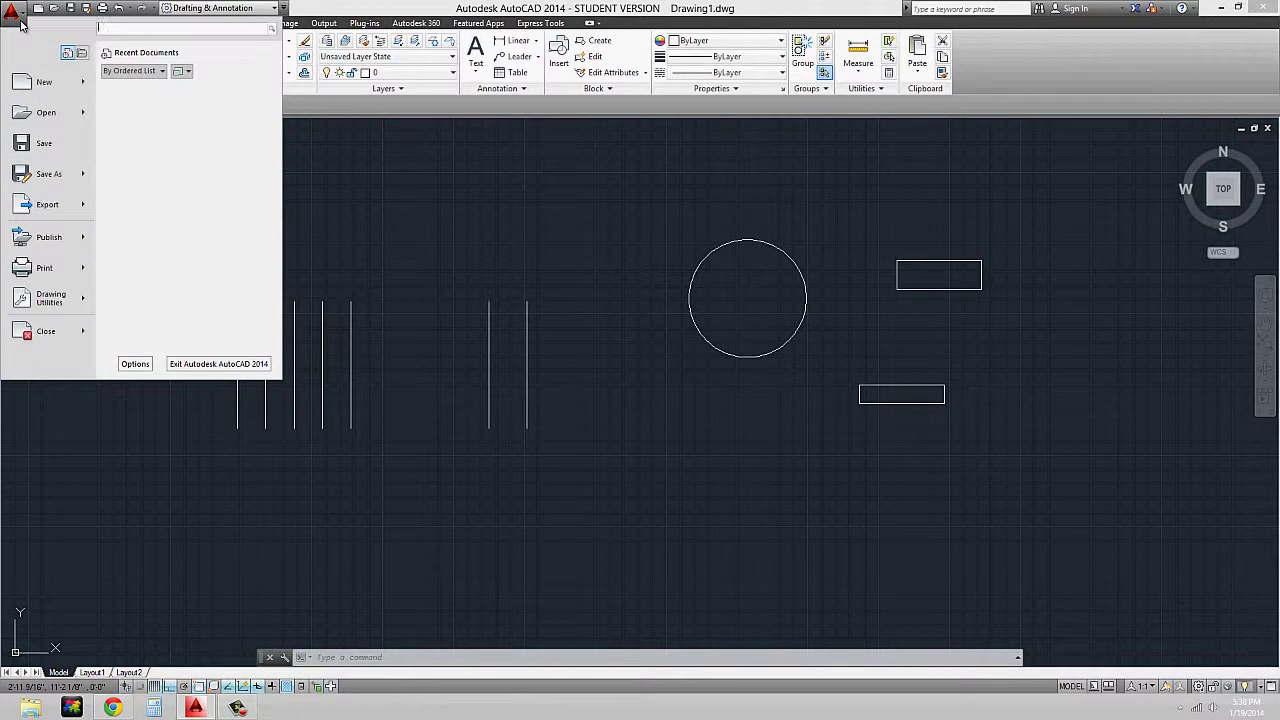
left_click(434, 197)
type("SAVE")
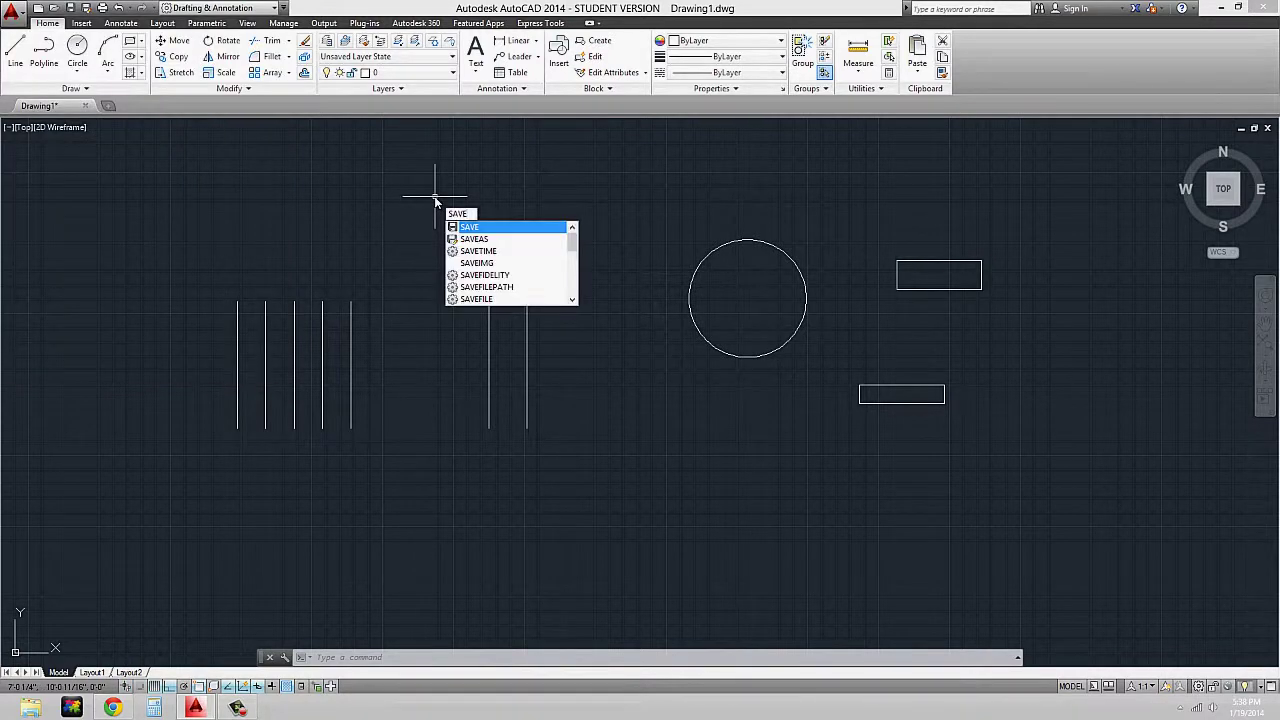
key("Return")
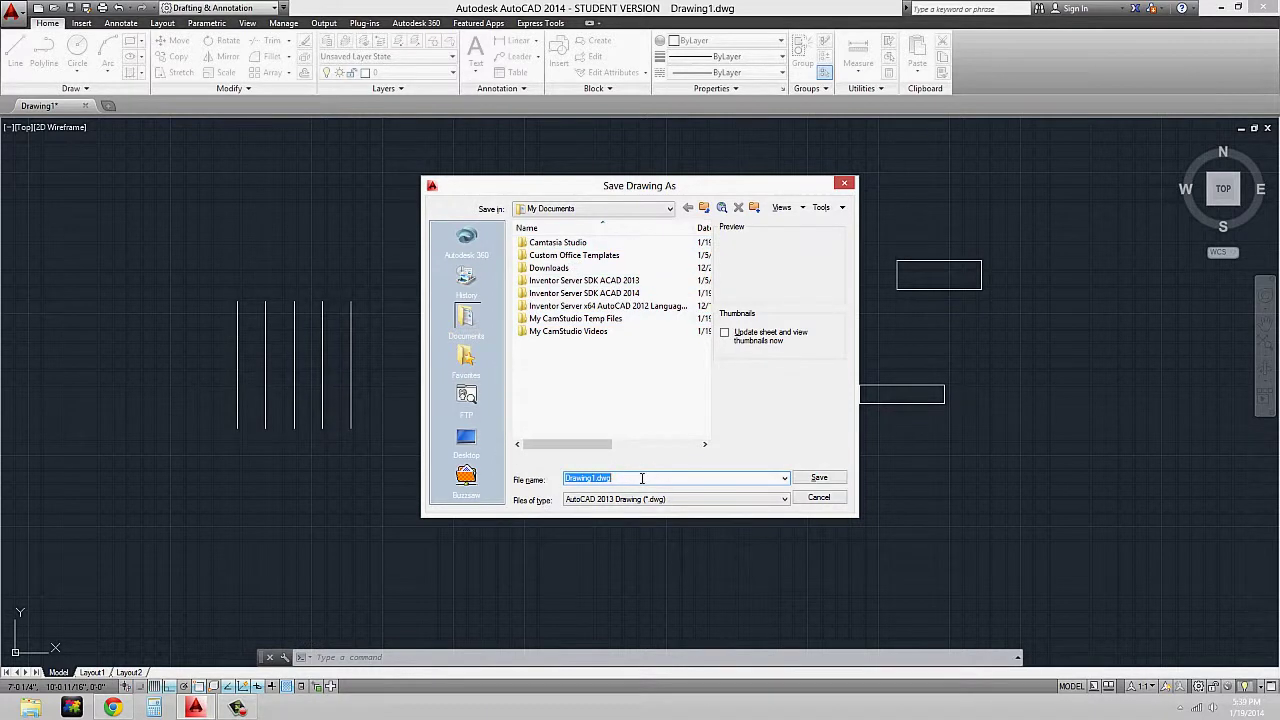
type("14")
type("_li")
type("rstname")
type("_lastname")
Step: Choose AutoCAD 2007/LT2007 Drawing (*.dwg) as the file type for the save and cancel saving
left_click(785, 499)
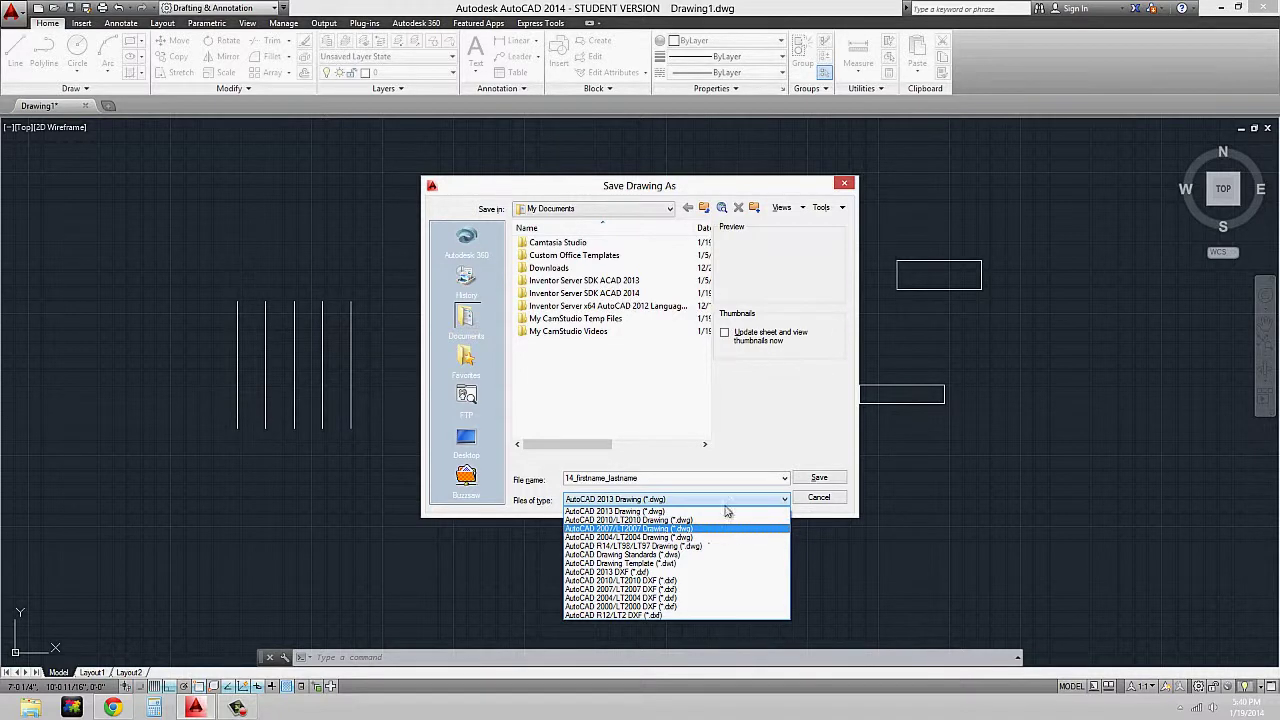
left_click(703, 530)
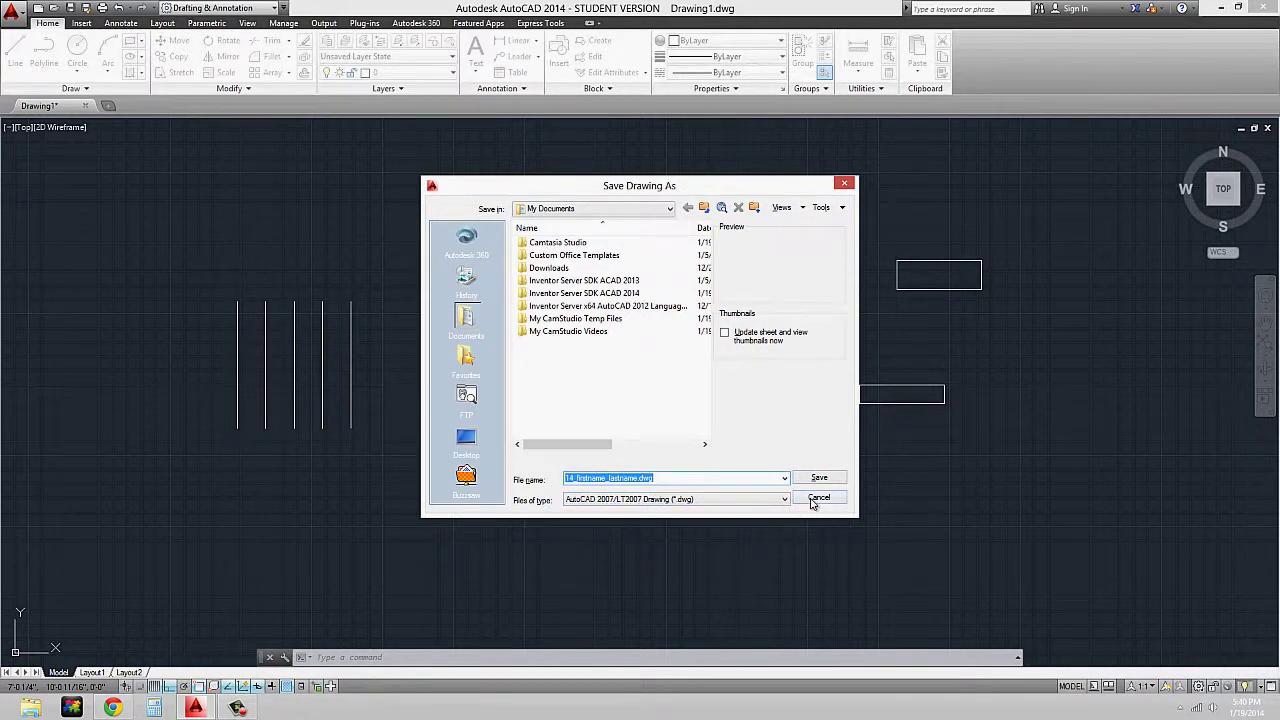
left_click(814, 498)
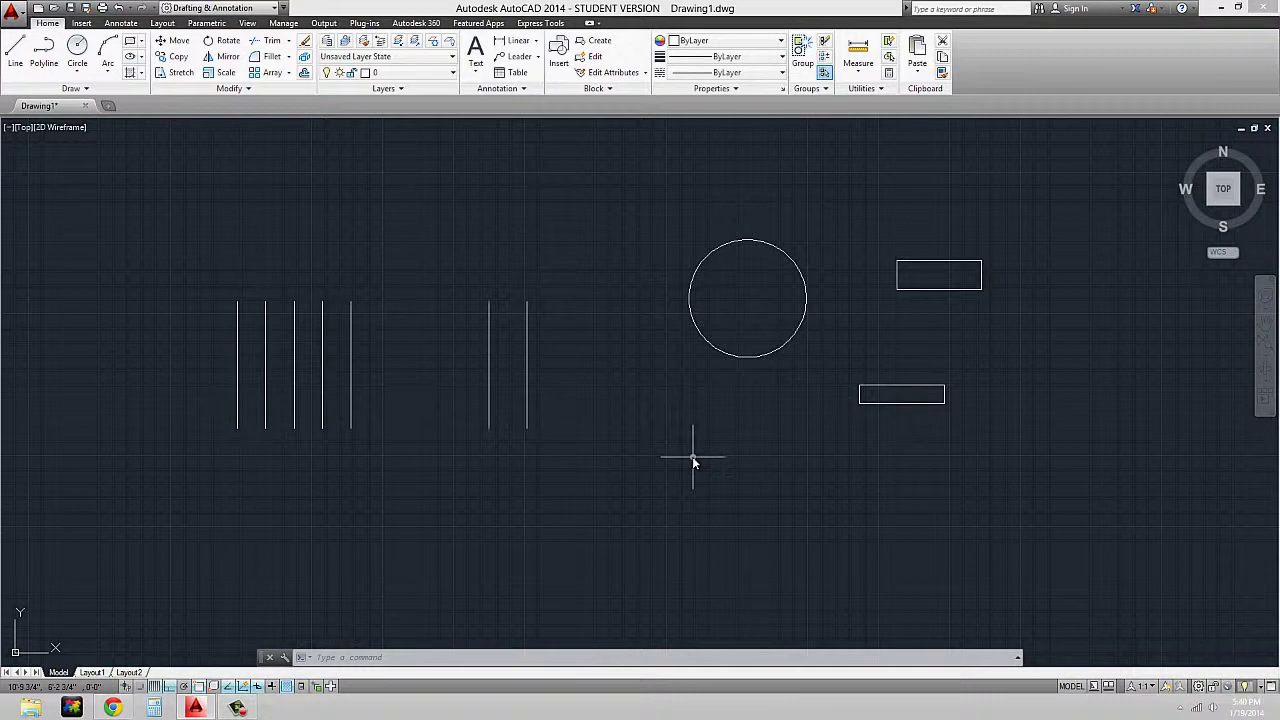
Step: Open the program options and set the default save format to AutoCAD 2007/LT2007 Drawing (*.dwg)
type("options")
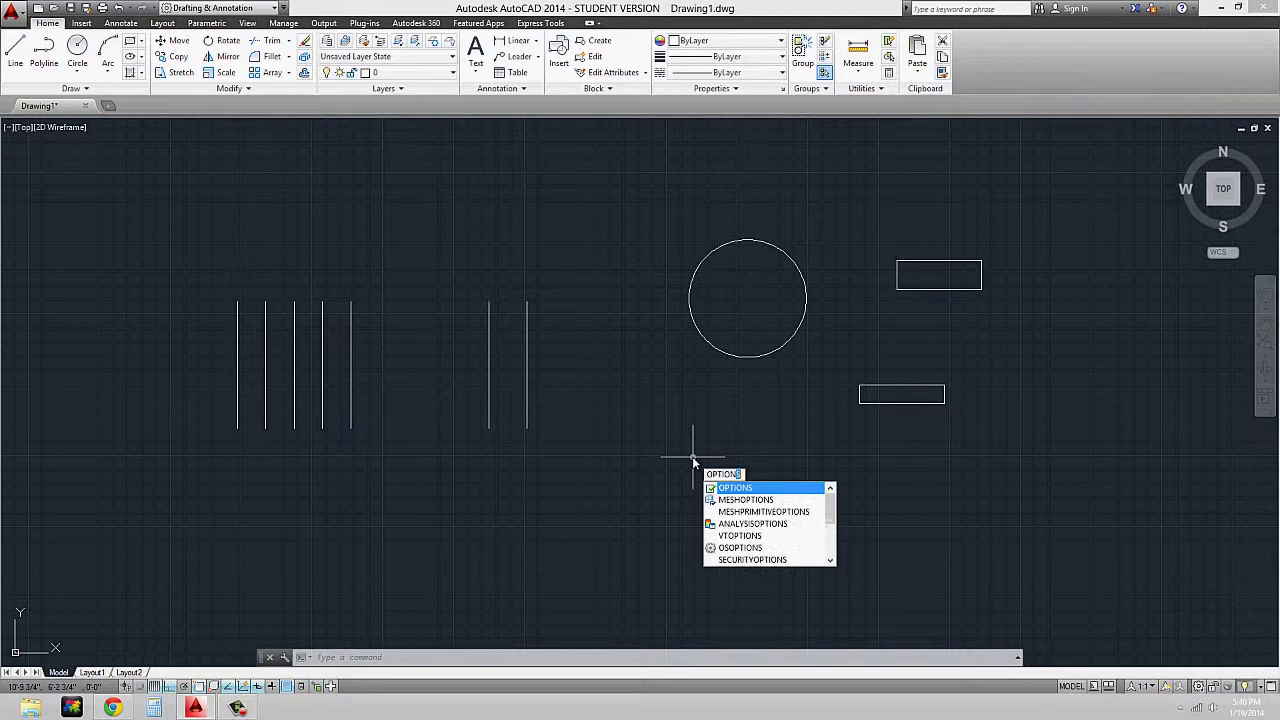
key("Return")
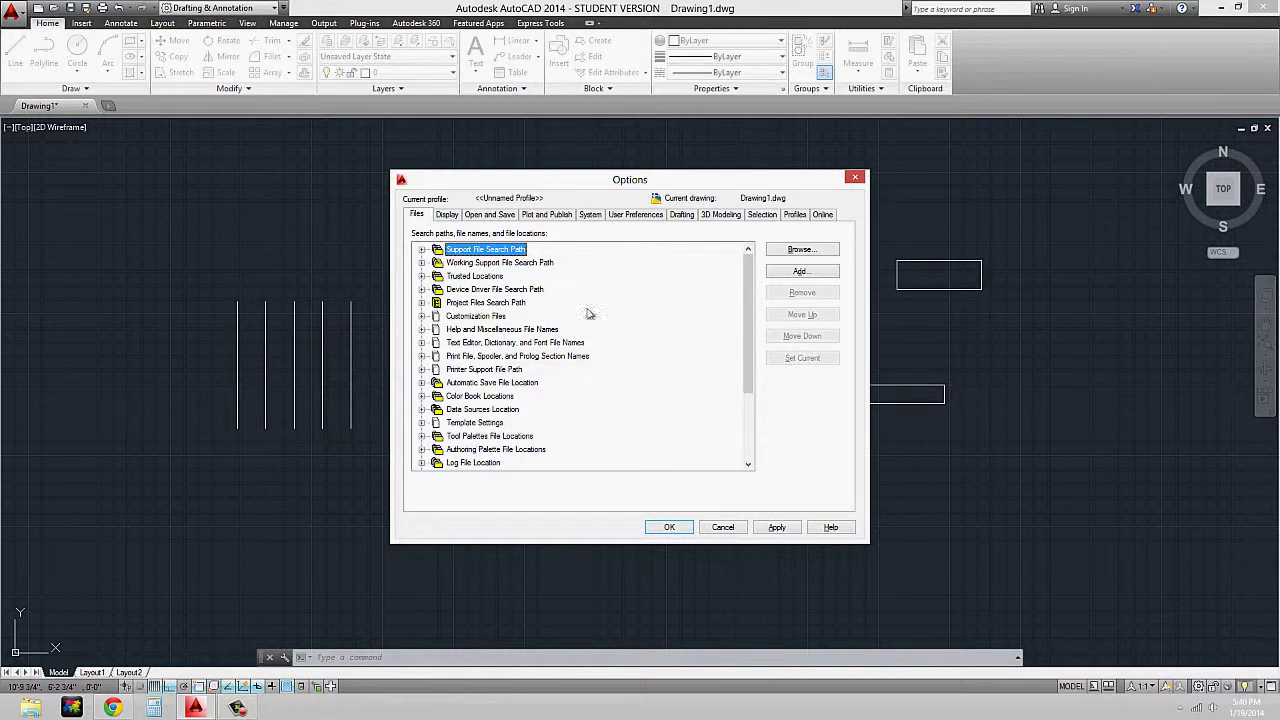
left_click(447, 215)
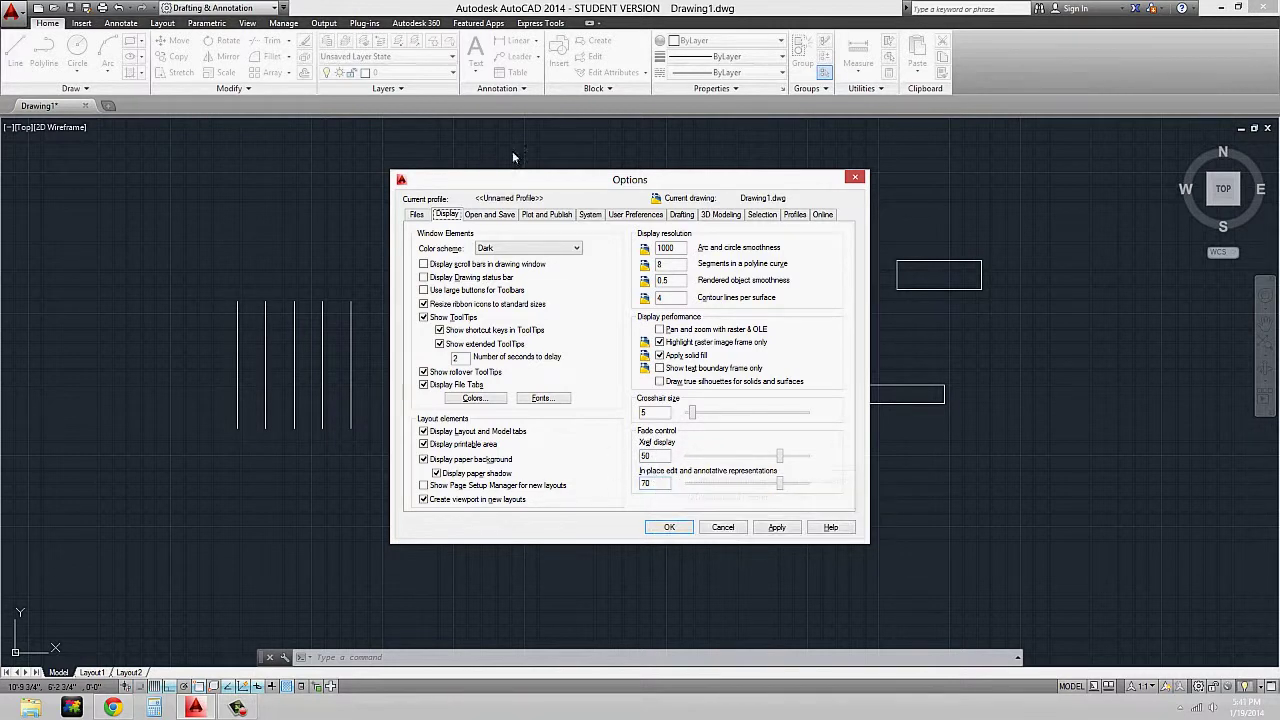
left_click(492, 215)
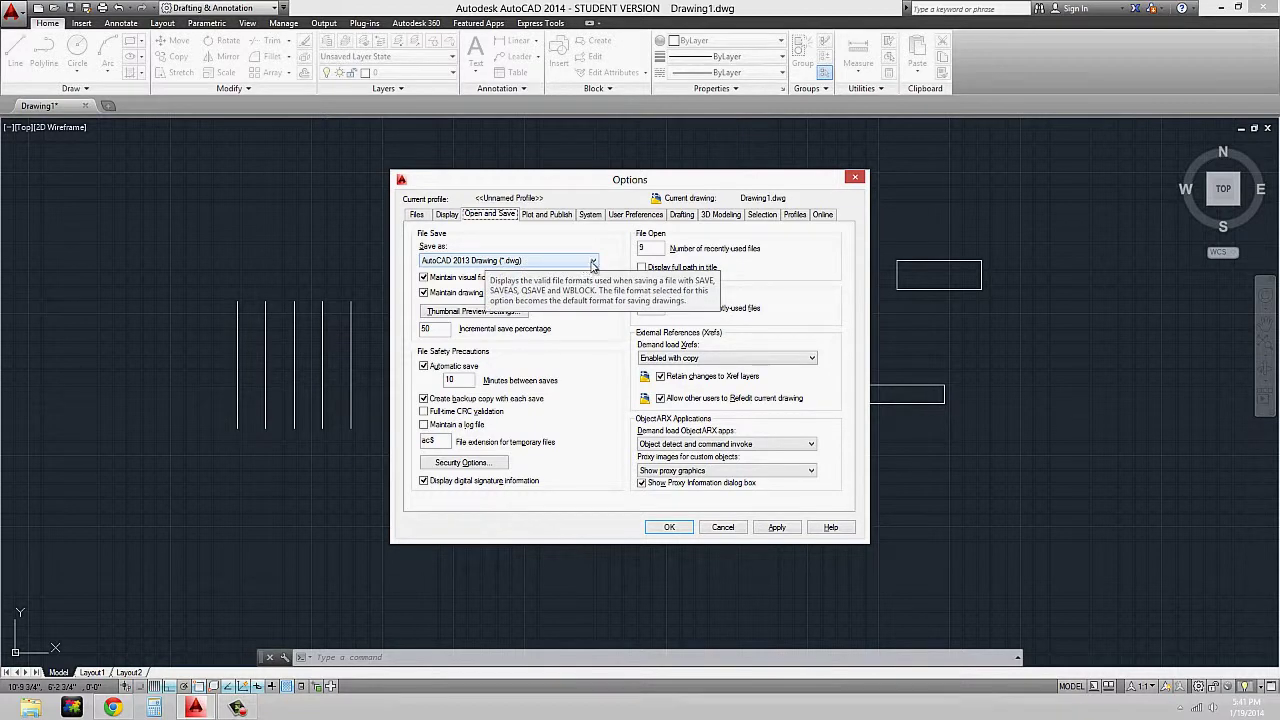
left_click(594, 263)
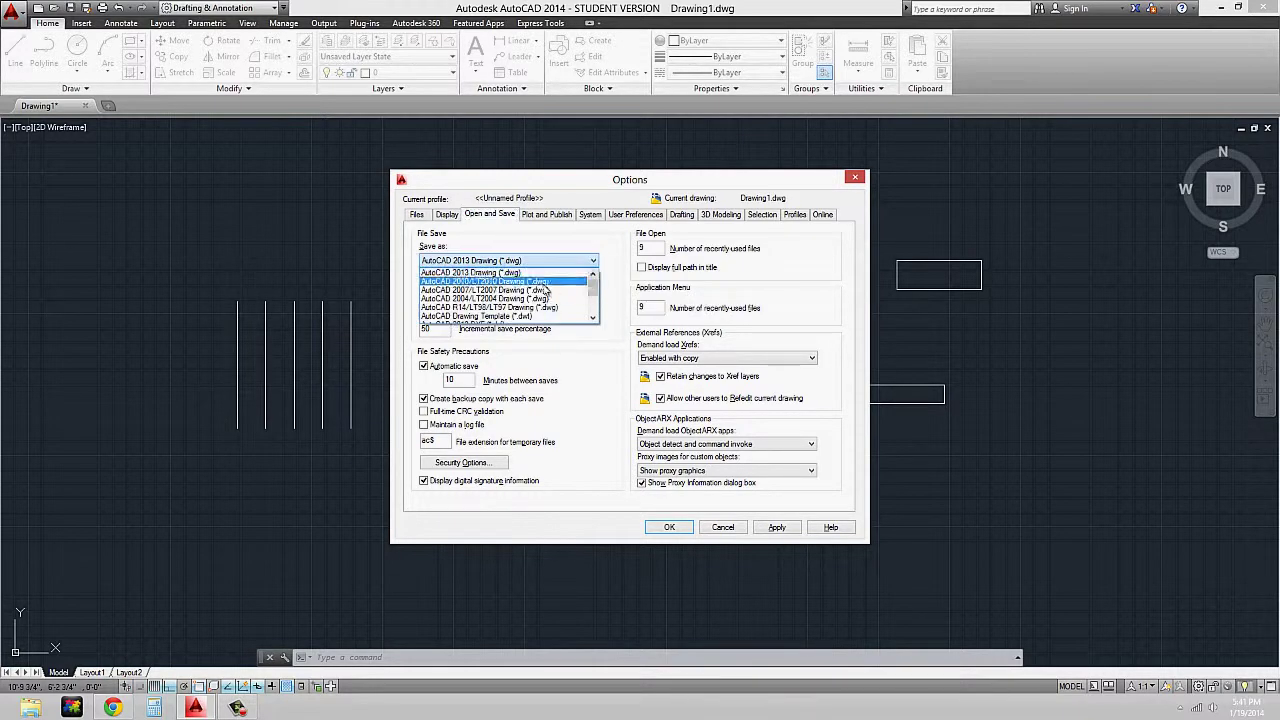
left_click(542, 294)
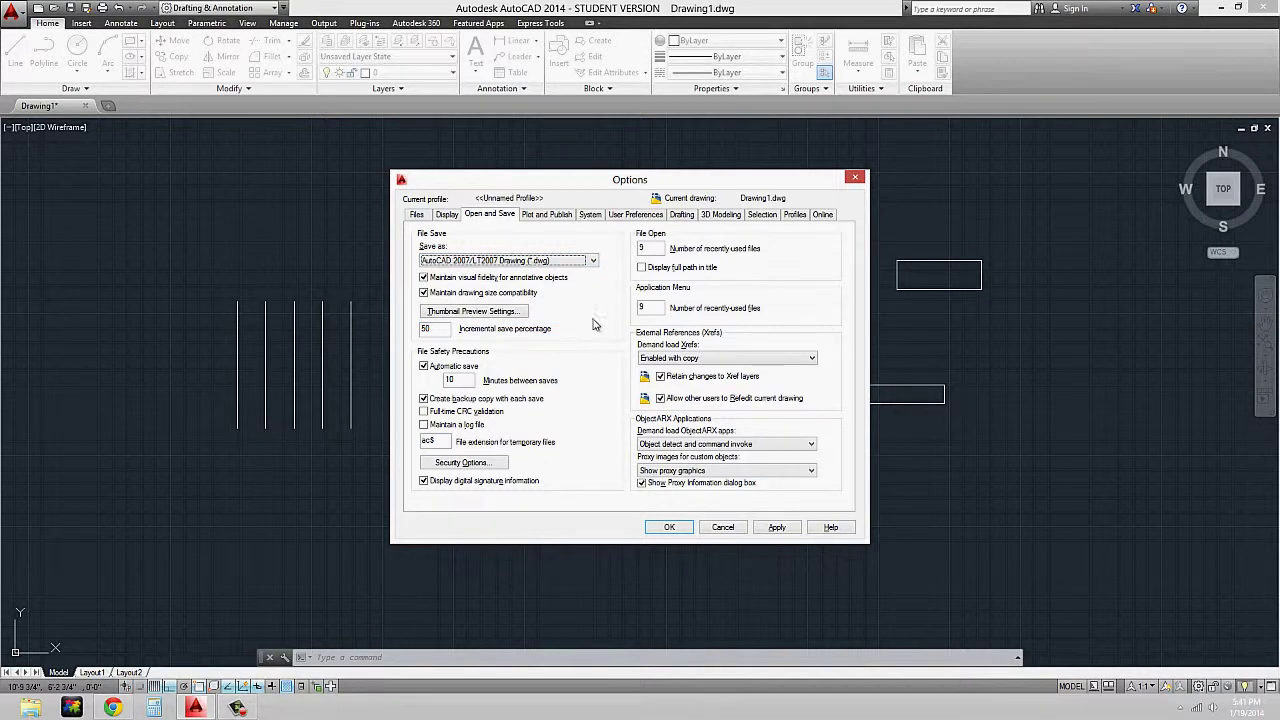
Step: Review the plotting, system, user preference, right-click customization and drafting settings, and close the options without applying changes
left_click(548, 216)
left_click(590, 215)
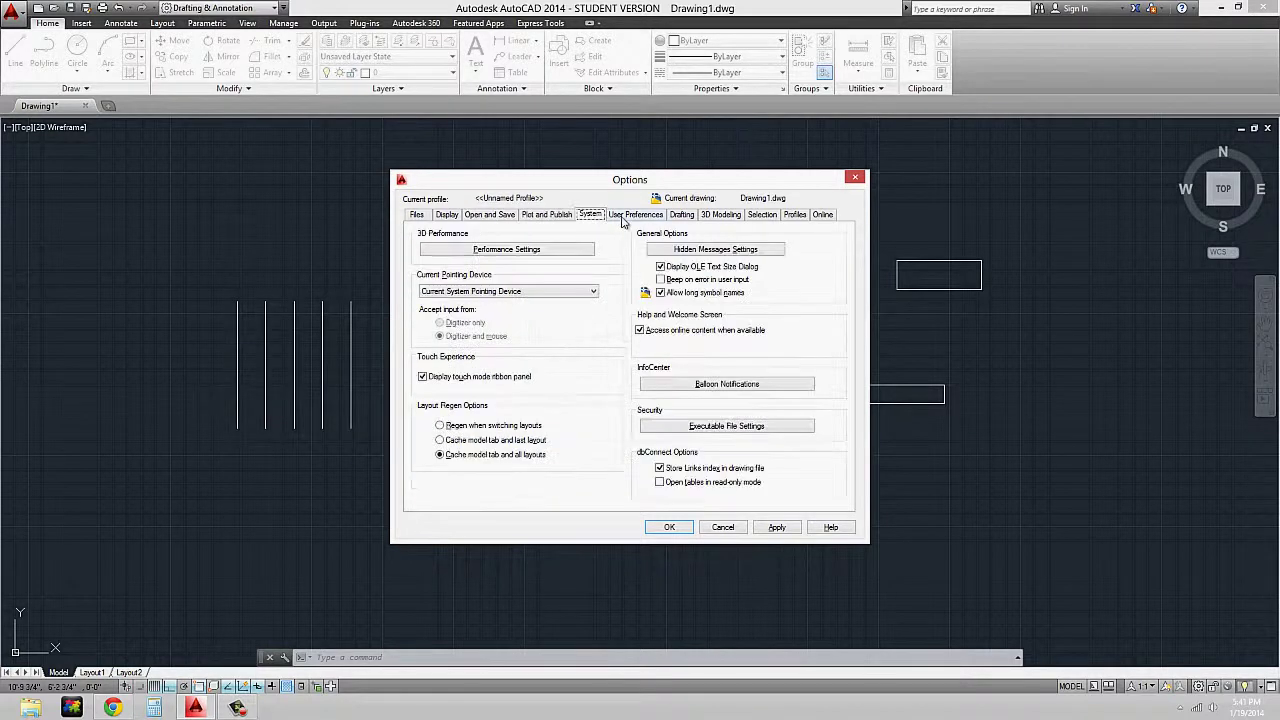
left_click(625, 217)
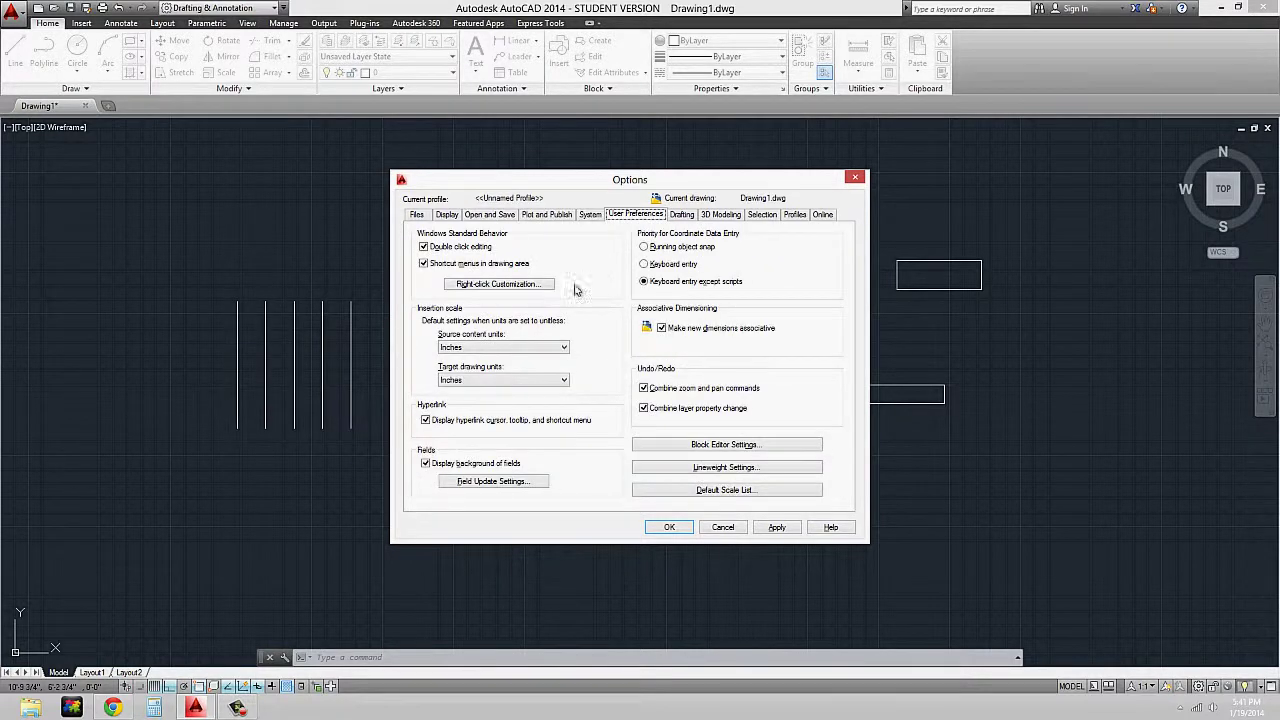
left_click(521, 288)
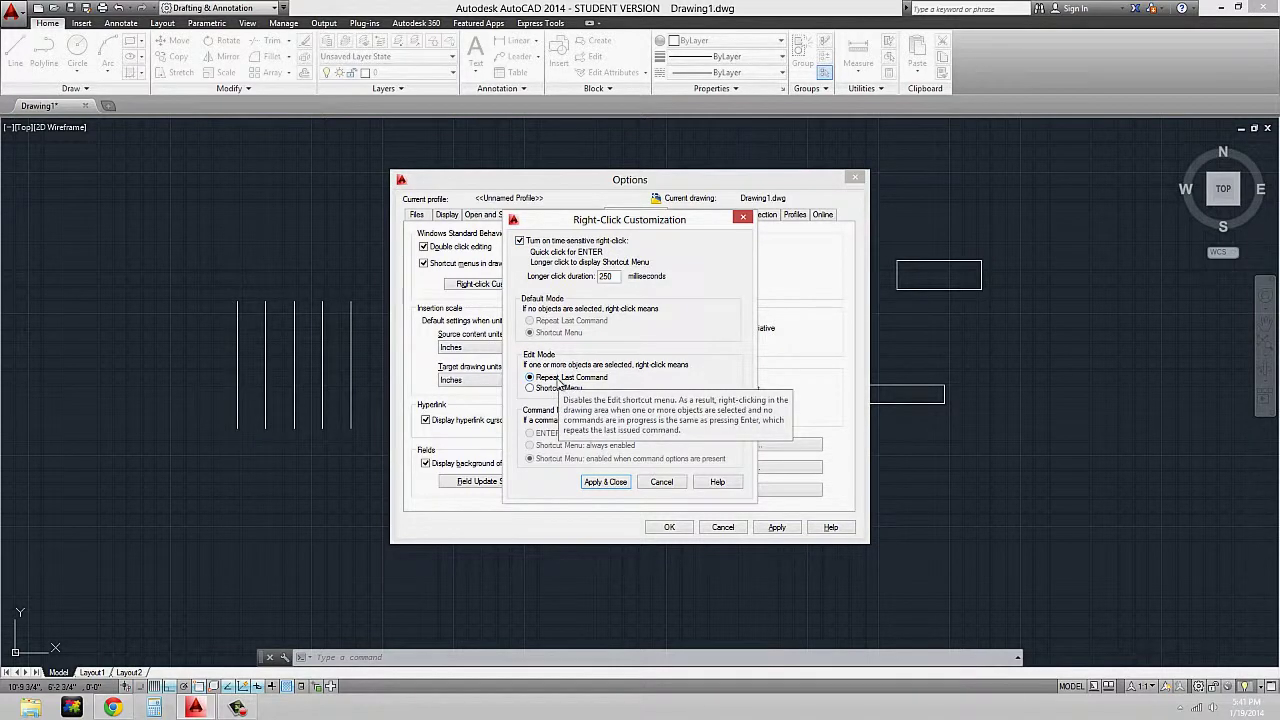
left_click(662, 482)
left_click(683, 215)
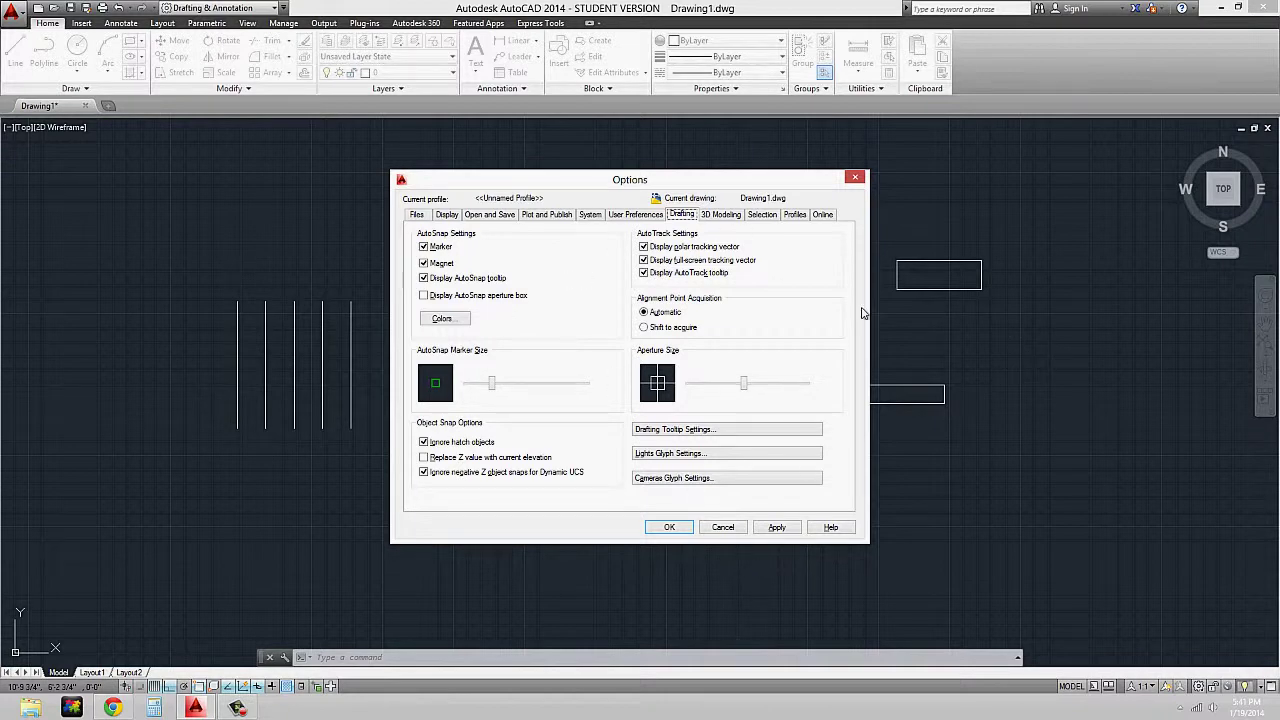
left_click(722, 528)
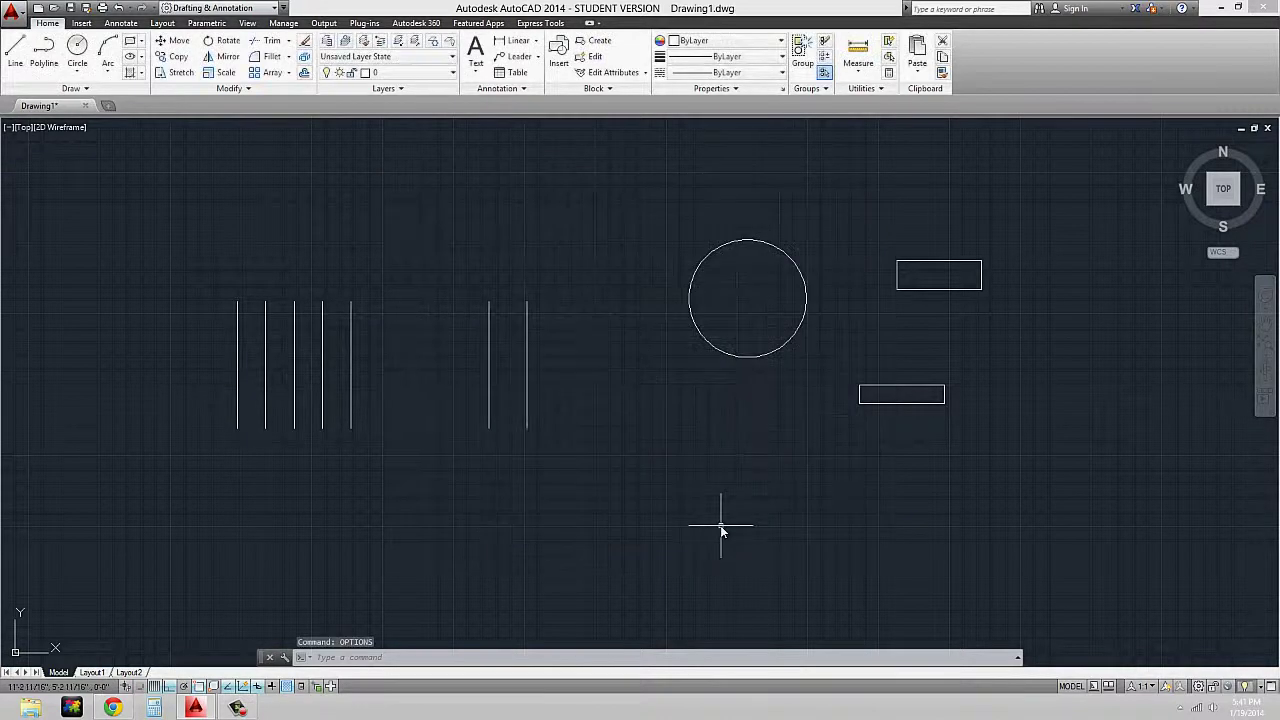